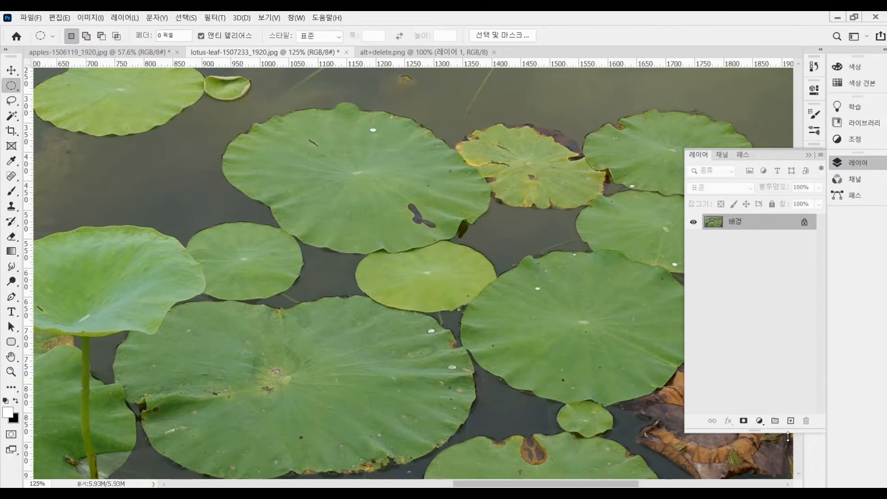
- Create a new layer and make a small elliptical selection on the lower middle of the large upper lotus leaf
left_click(789, 420)
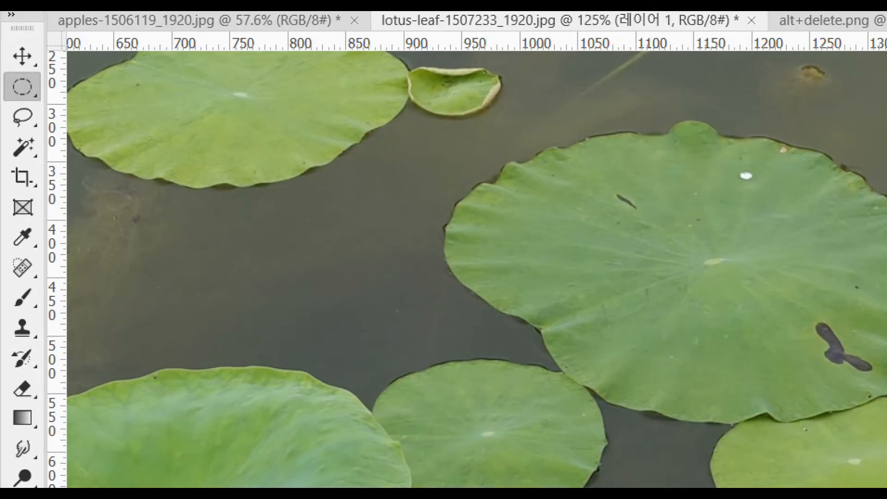
left_click(11, 86)
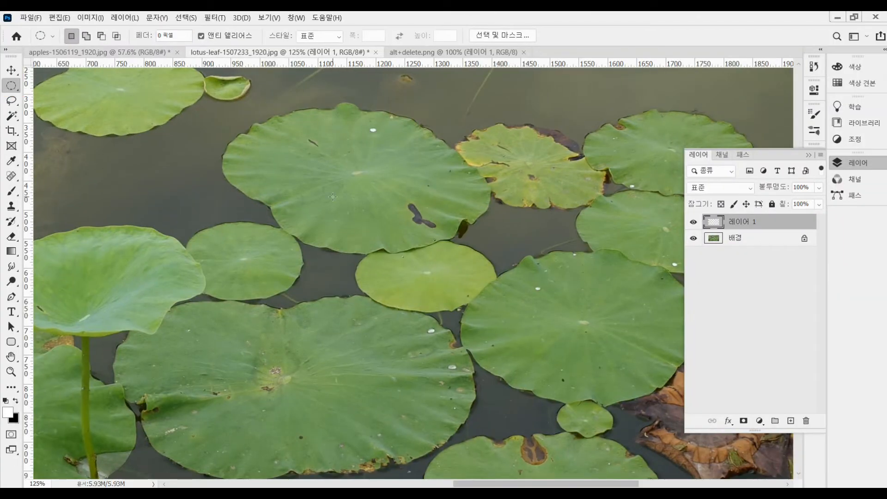
left_click_drag(656, 305, 664, 320)
left_click_drag(336, 202, 352, 215)
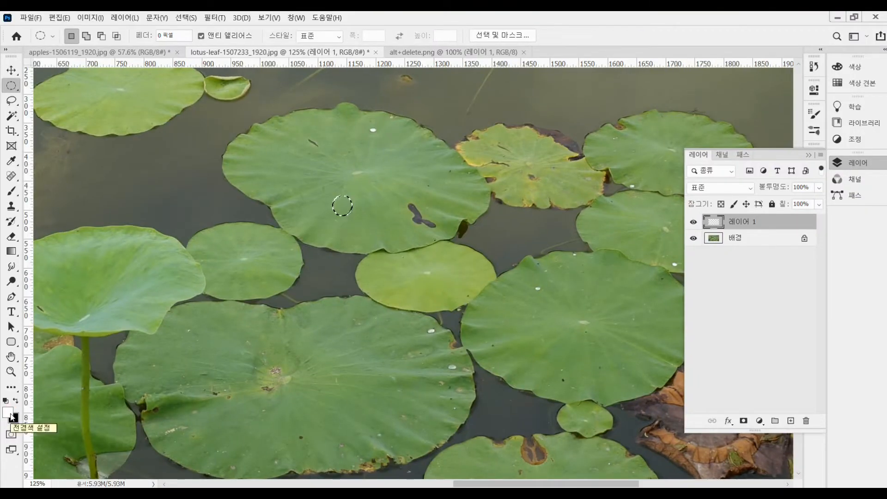
- Fill the elliptical selection with the white foreground color and deselect it
left_click(9, 412)
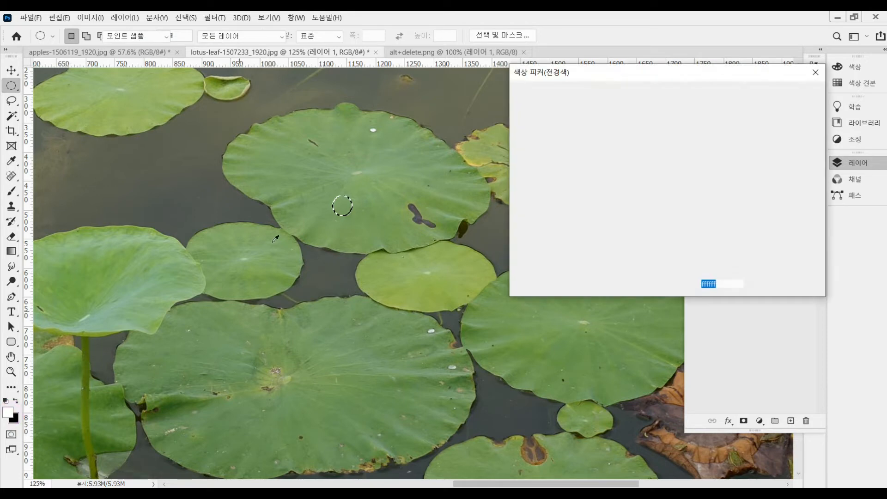
key("Escape")
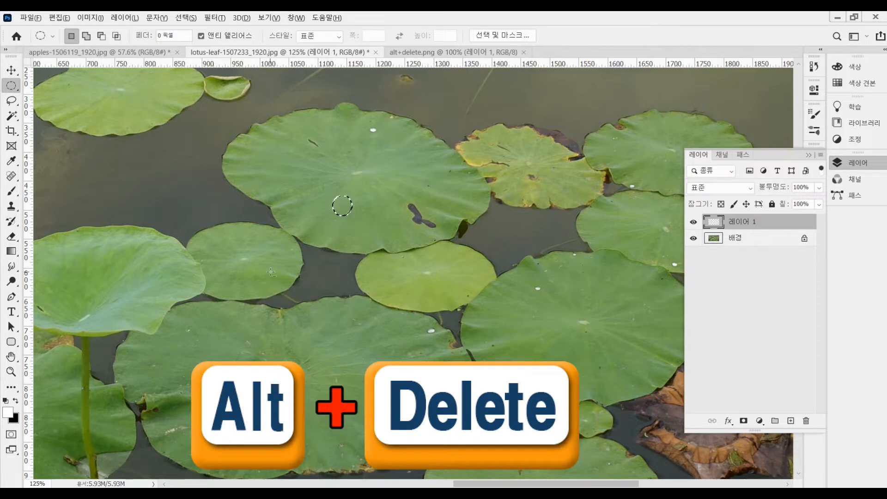
key("alt+Delete")
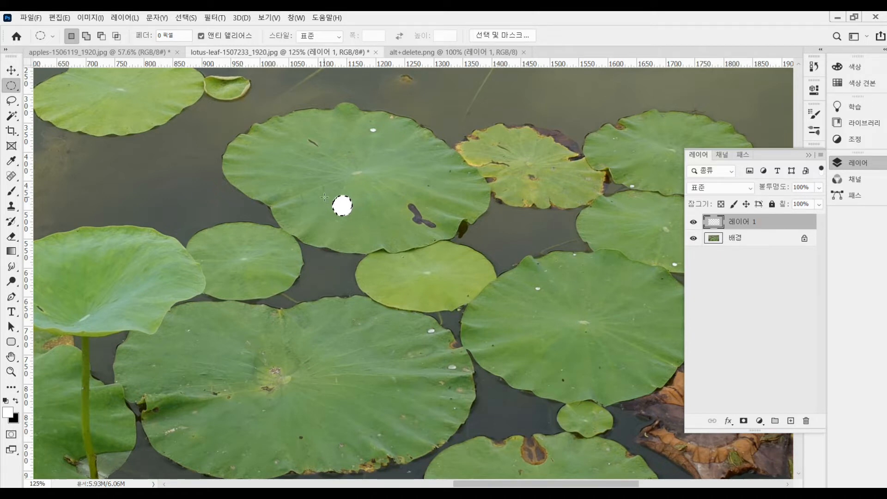
key("ctrl+d")
- Rename the white circle's layer to 물방울
double_click(736, 222)
type("물방울")
key("Return")
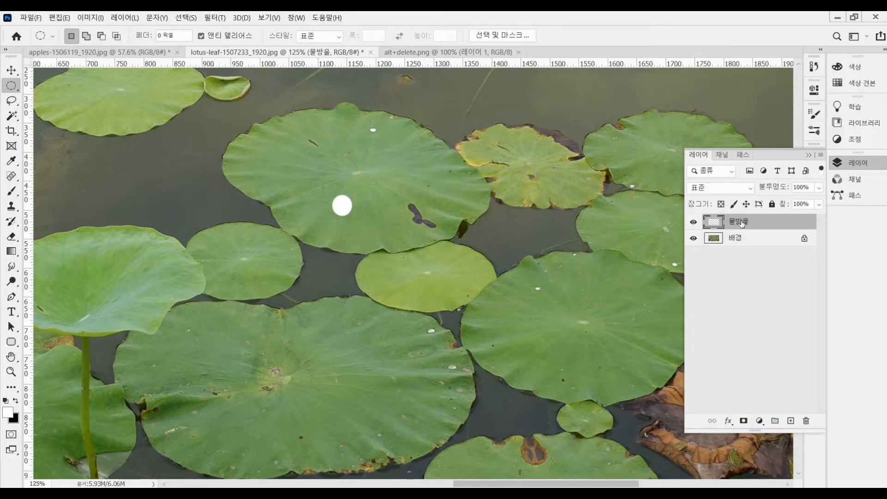
key("ctrl+z")
double_click(736, 222)
type("물방우")
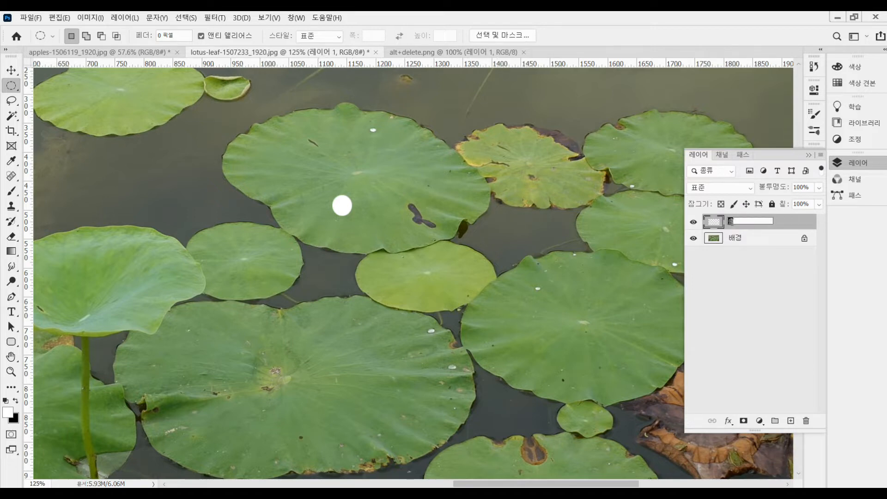
key("Return")
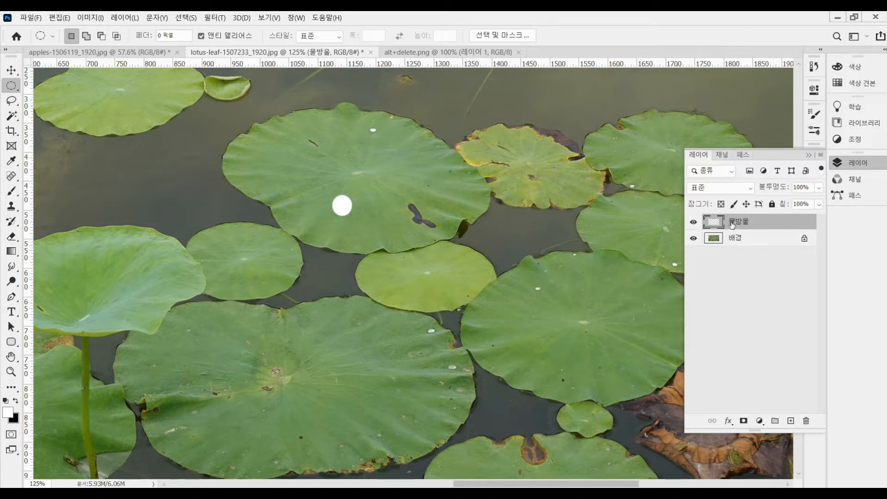
double_click(774, 226)
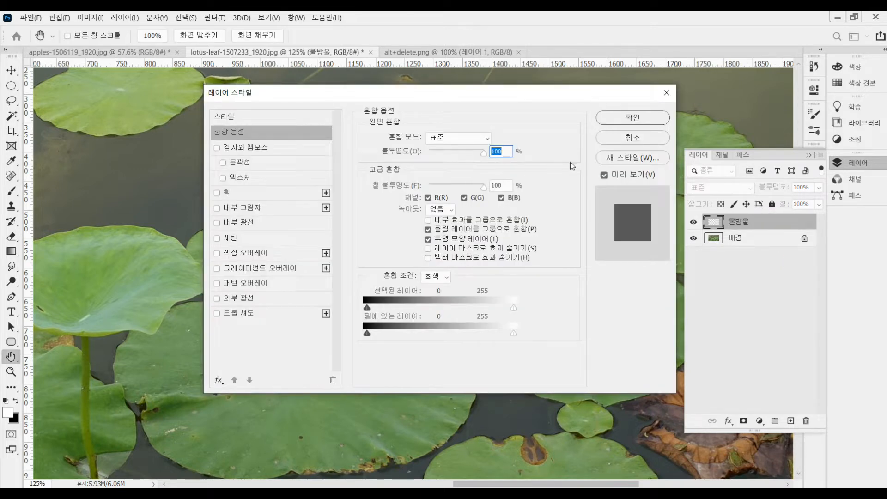
key("Escape")
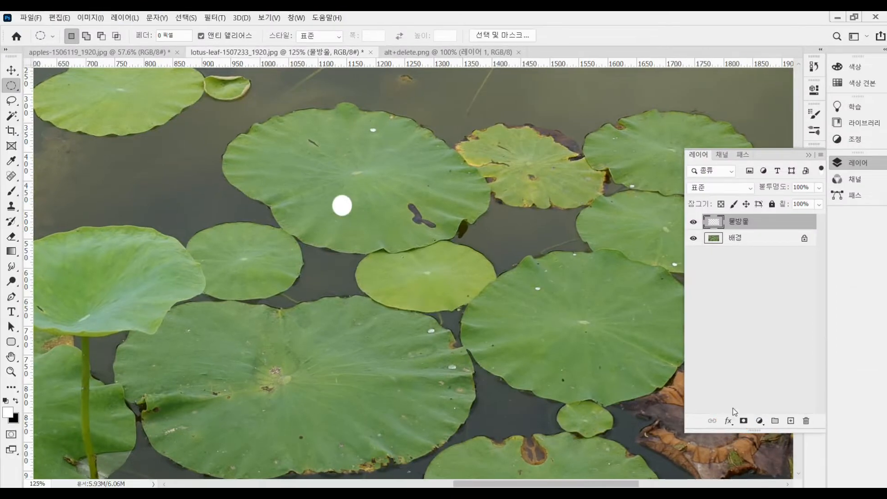
left_click(715, 437)
left_click(747, 309)
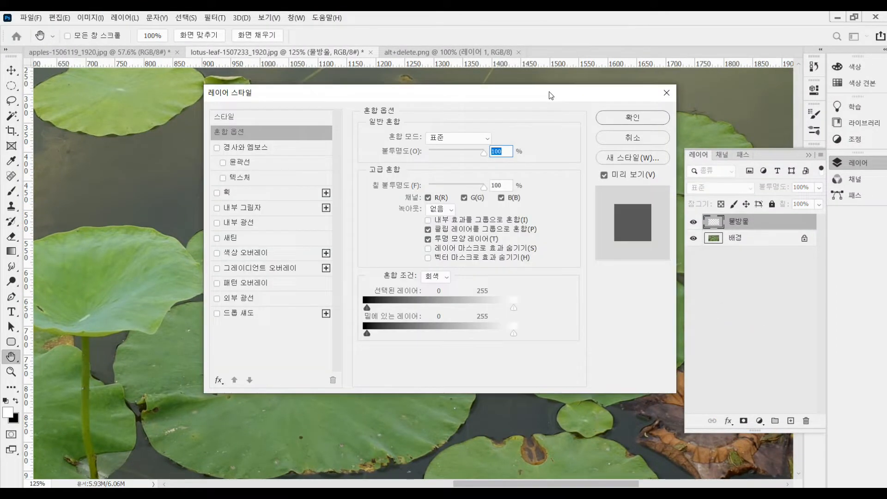
left_click_drag(549, 91, 732, 129)
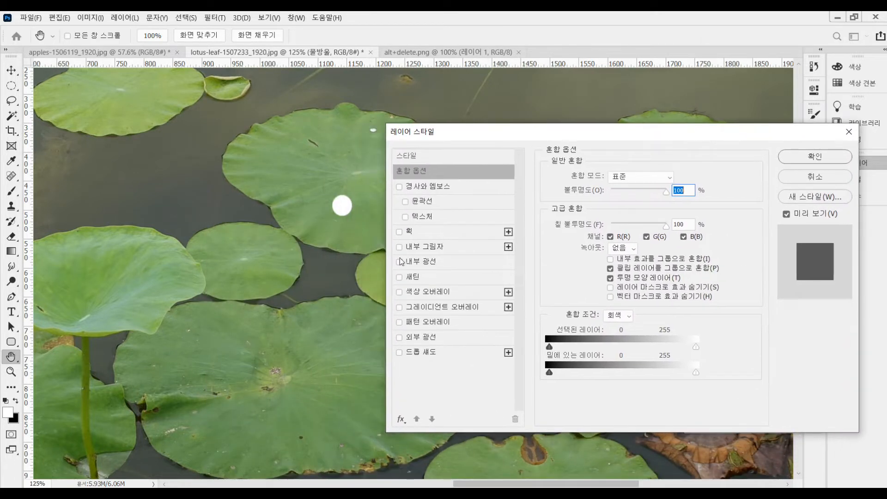
left_click(414, 251)
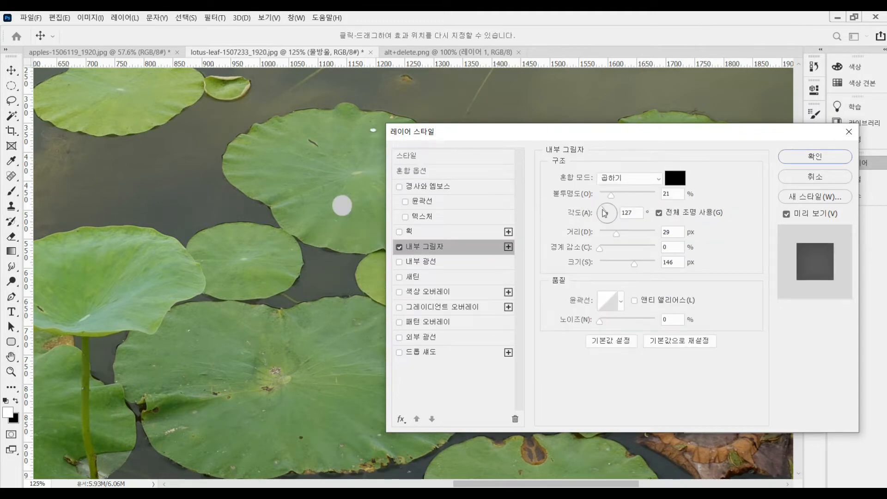
left_click_drag(615, 236, 603, 237)
left_click(834, 184)
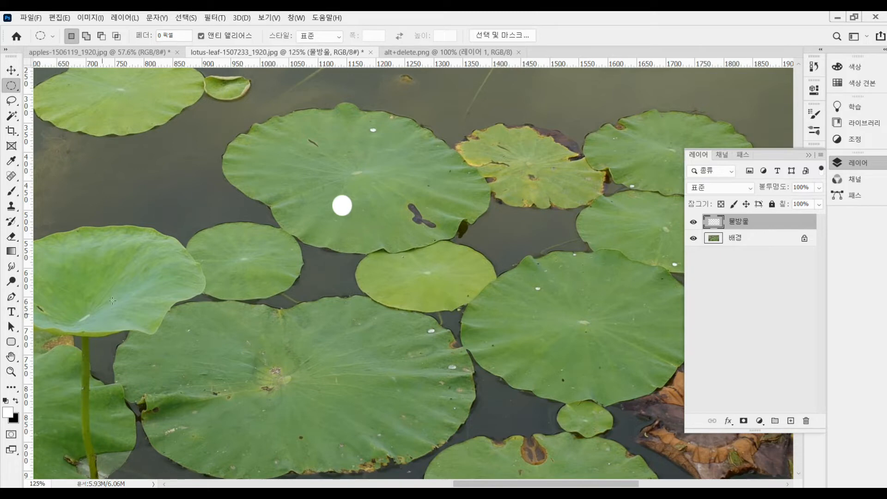
- Add an inner shadow to the 물방울 layer with 76% opacity, 7 px distance and 9 px size
left_click(12, 372)
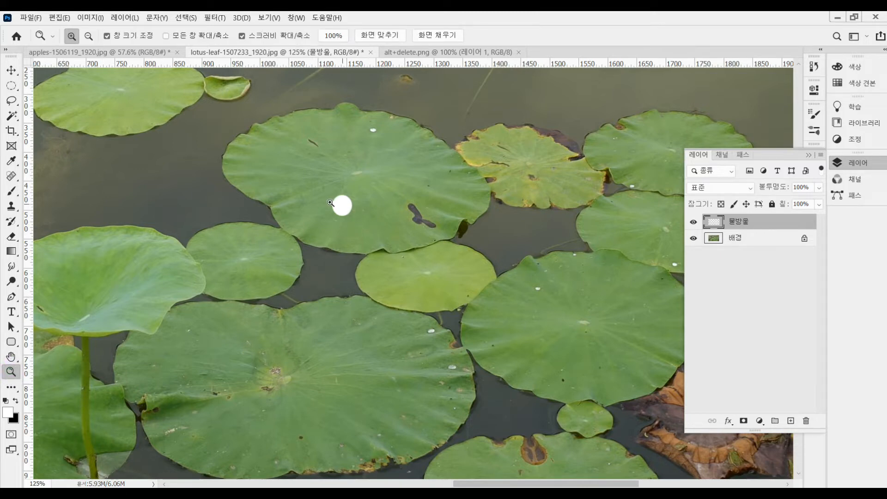
left_click_drag(312, 180, 362, 257)
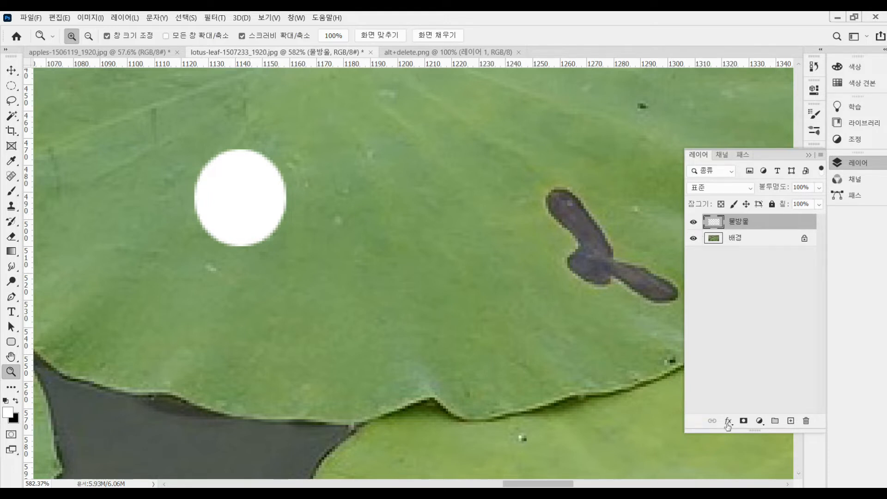
double_click(784, 223)
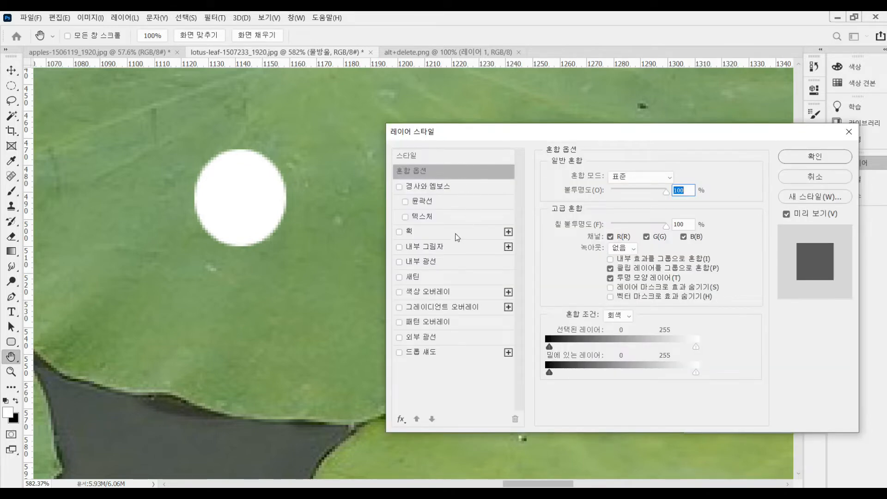
left_click(416, 250)
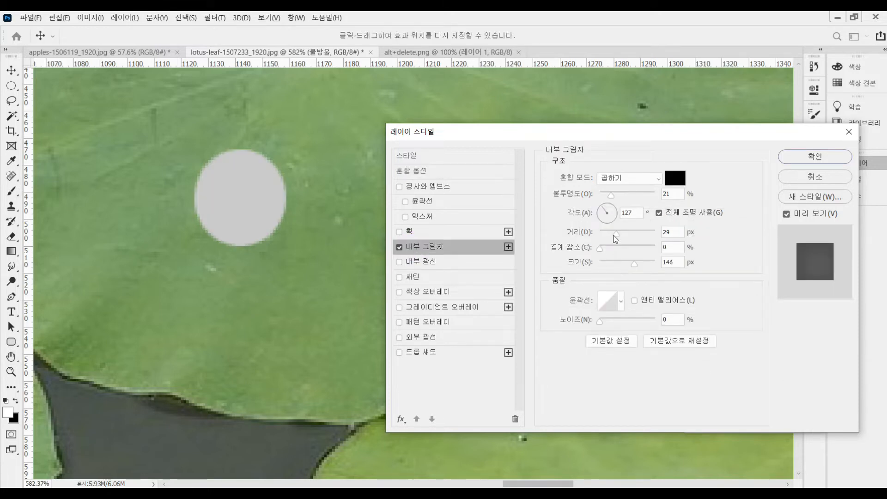
left_click_drag(617, 236, 608, 237)
left_click_drag(610, 194, 642, 196)
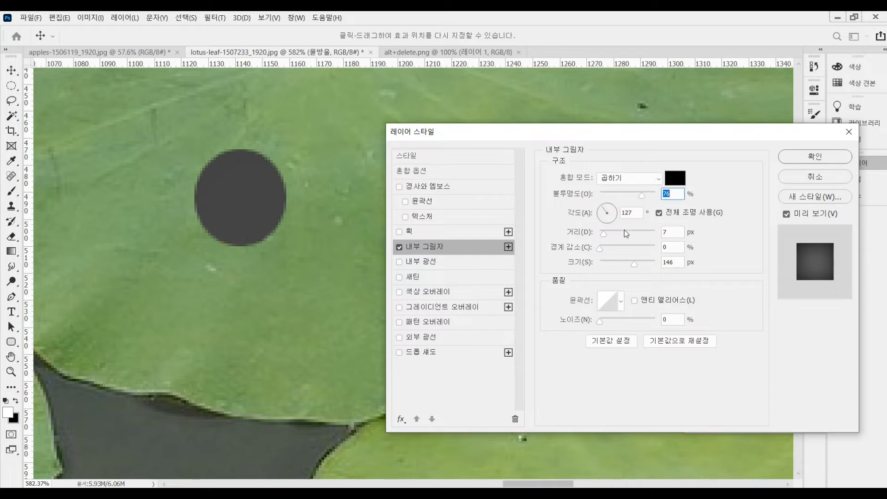
left_click_drag(630, 265, 604, 265)
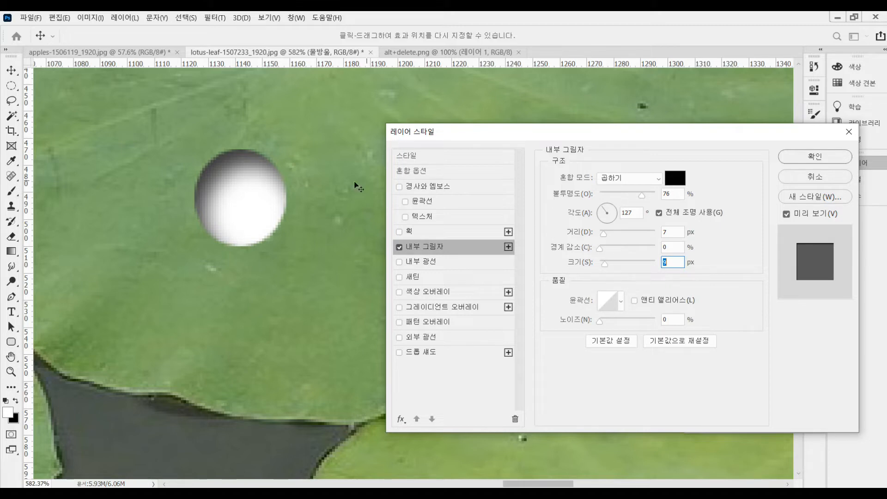
- Shift the droplet's inner shadow to a 131° angle and 13 px distance, and lower its opacity
left_click_drag(250, 188, 248, 202)
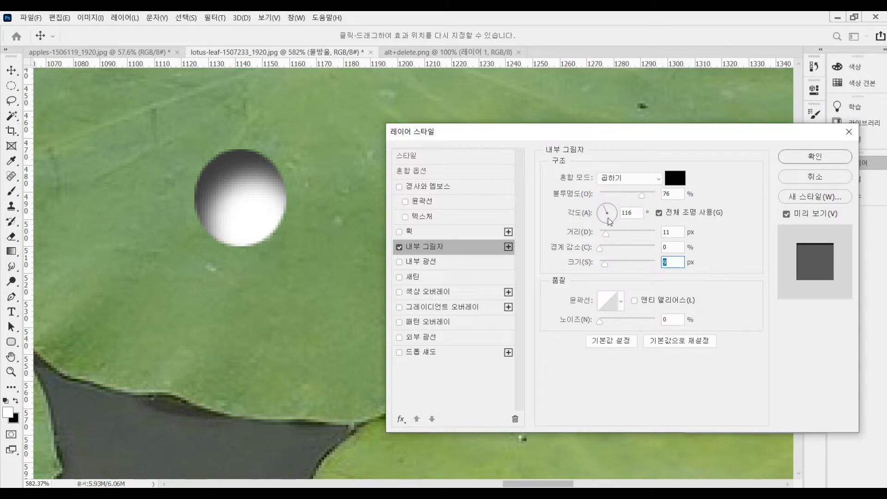
mouse_move(255, 171)
left_mouse_down()
mouse_move(242, 176)
mouse_move(243, 193)
mouse_move(251, 190)
mouse_move(260, 171)
mouse_move(236, 184)
mouse_move(238, 198)
mouse_move(239, 181)
left_mouse_up()
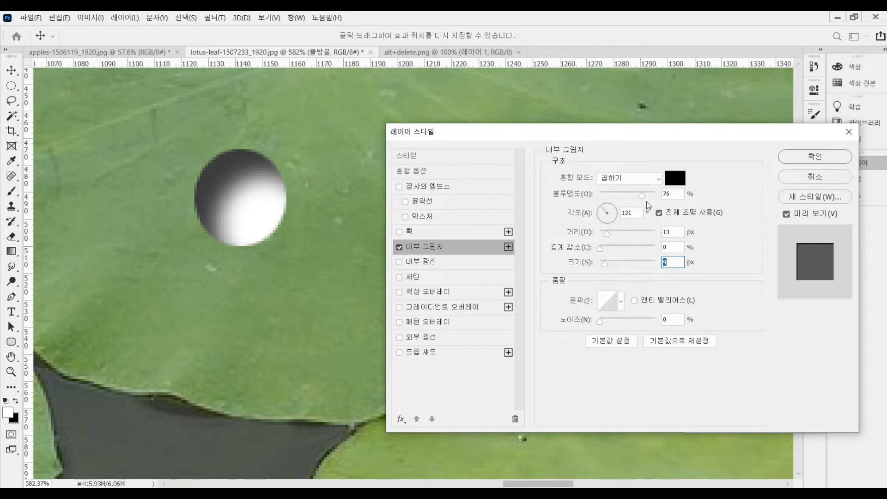
left_click_drag(642, 195, 628, 196)
- Add a black Multiply inner glow to the droplet with 42% opacity, 3% choke and 3 px size
left_click(419, 260)
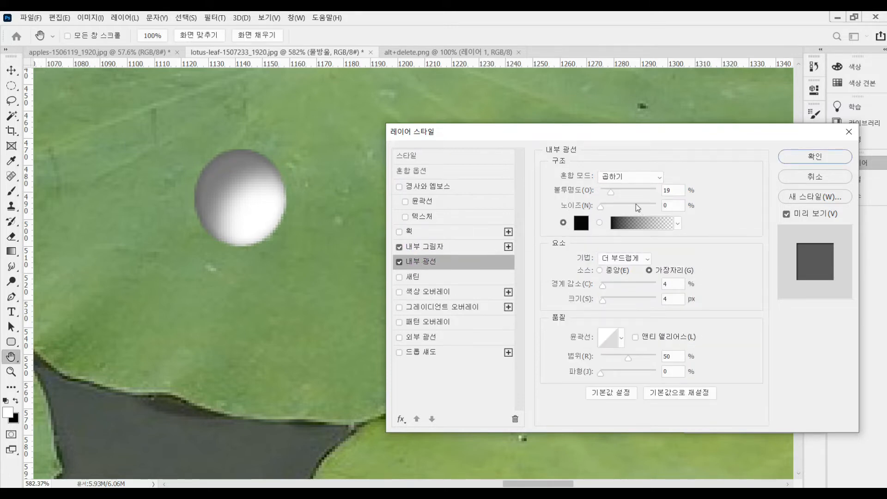
left_click_drag(611, 192, 623, 192)
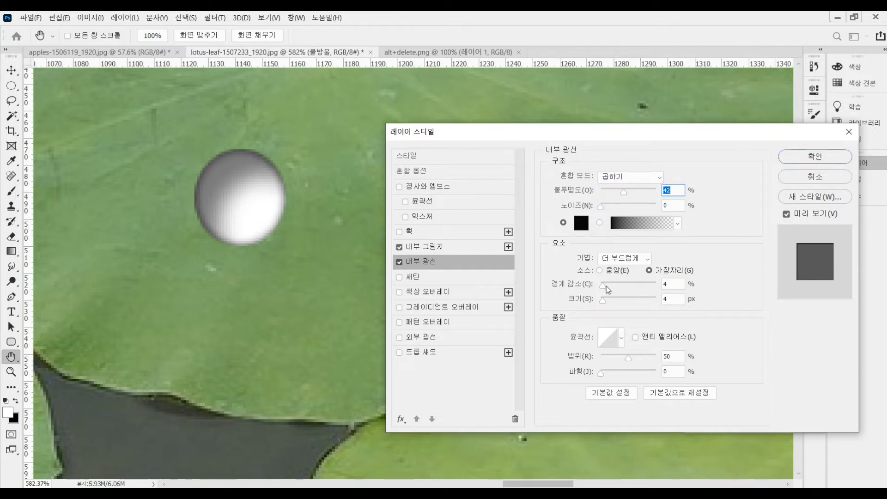
mouse_move(606, 286)
left_mouse_down()
mouse_move(633, 288)
mouse_move(610, 286)
left_mouse_up()
left_click_drag(609, 287, 604, 290)
mouse_move(606, 302)
left_mouse_down()
mouse_move(615, 301)
mouse_move(603, 302)
left_mouse_up()
left_click_drag(604, 303, 602, 300)
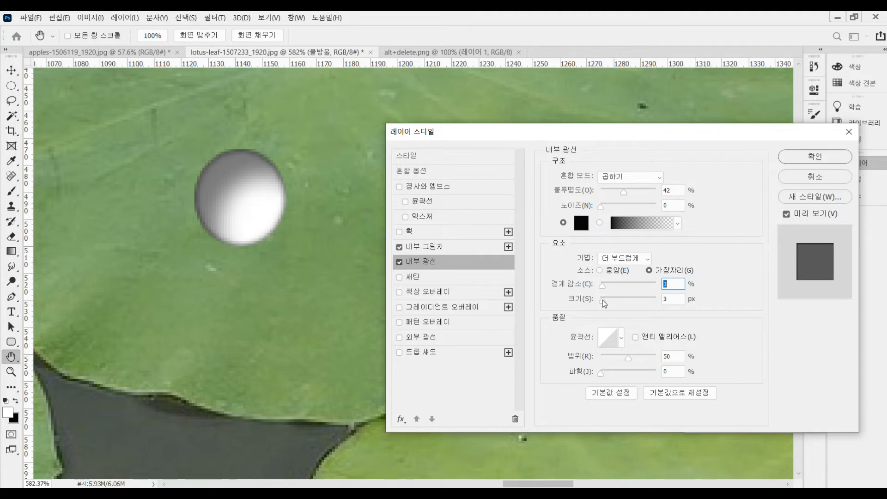
- Add a drop shadow at 108° with 3 px distance and 4 px size, fine-tune its opacity, and apply the layer style
left_click(434, 355)
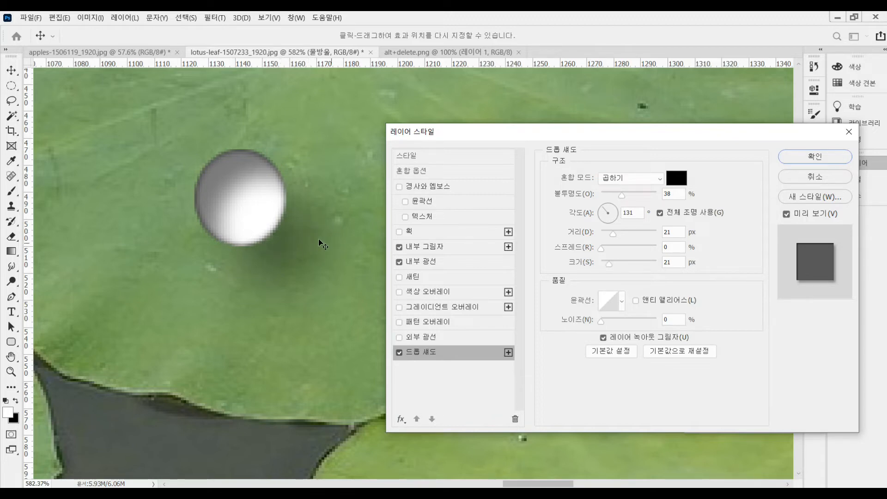
mouse_move(301, 245)
left_mouse_down()
mouse_move(285, 235)
mouse_move(284, 243)
left_mouse_up()
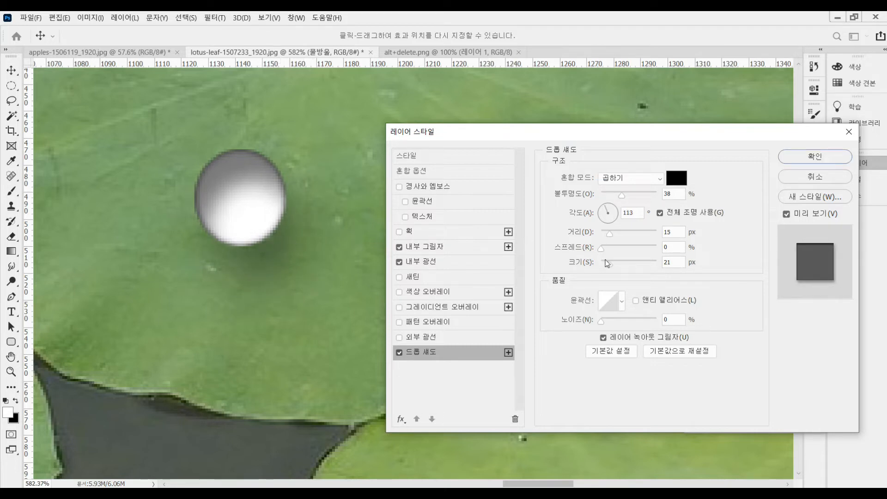
left_click_drag(611, 266, 604, 267)
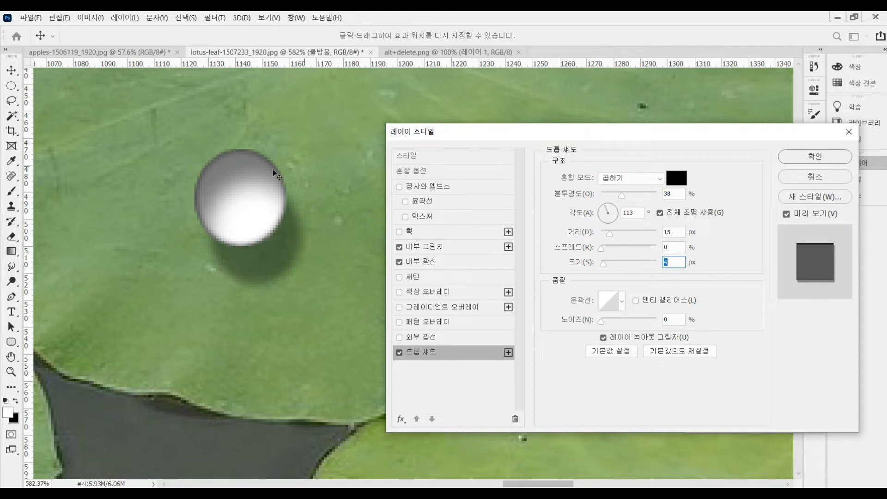
left_click_drag(268, 265, 254, 237)
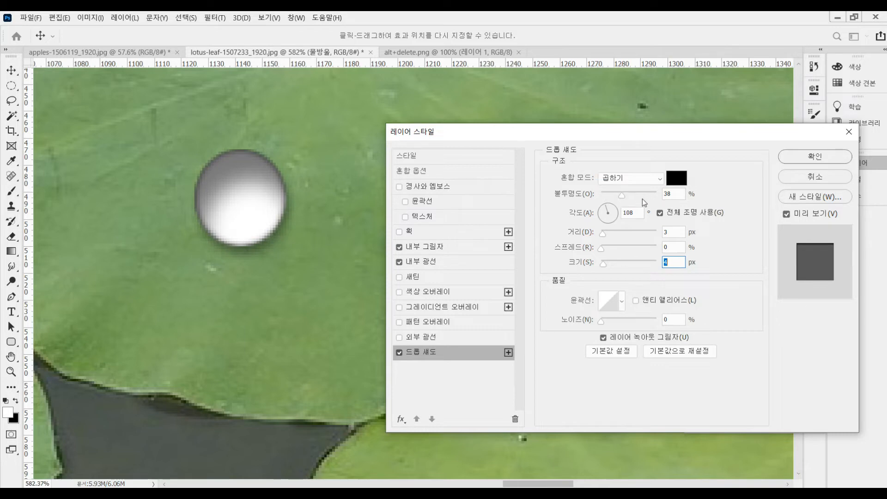
mouse_move(625, 197)
left_mouse_down()
mouse_move(642, 196)
mouse_move(628, 200)
left_mouse_up()
left_click(822, 161)
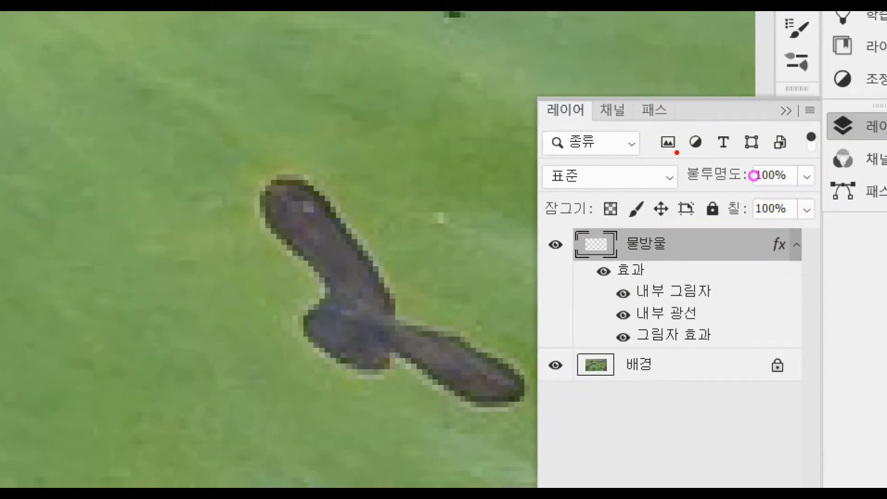
- Try lowering the 물방울 layer's opacity to 0%, and restore it to 100%
left_click(805, 174)
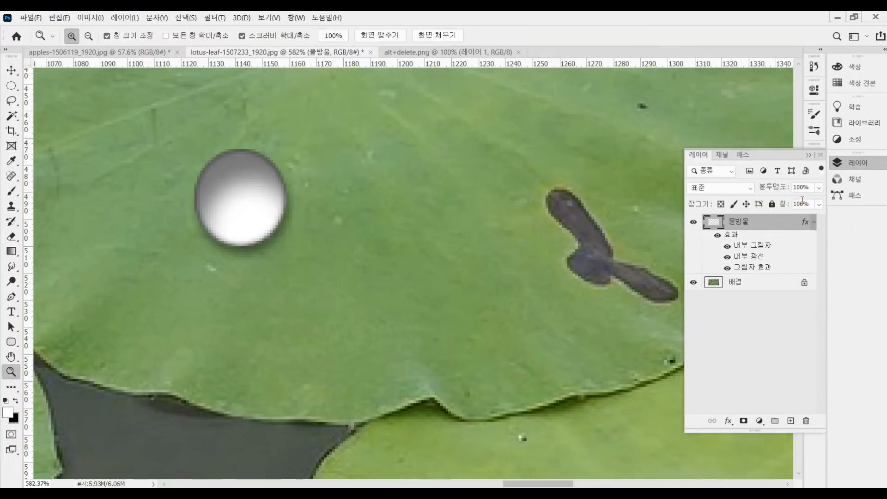
left_click_drag(778, 188, 704, 193)
key("Return")
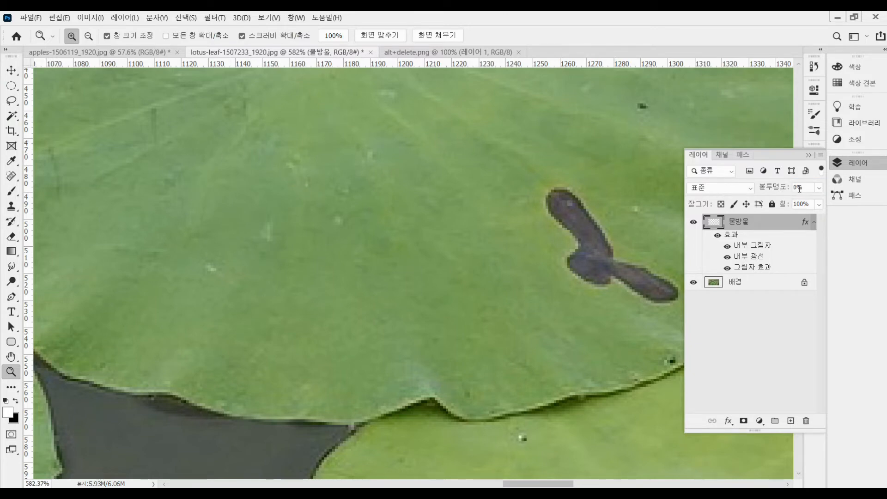
left_click(772, 189)
left_click_drag(772, 189, 778, 194)
key("Return")
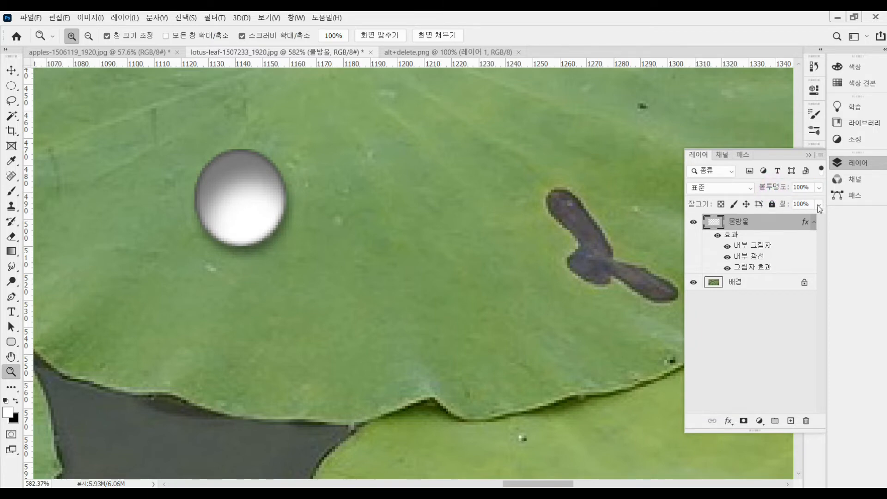
- Set the 물방울 layer's fill to 0%
left_click_drag(785, 205, 688, 205)
key("Return")
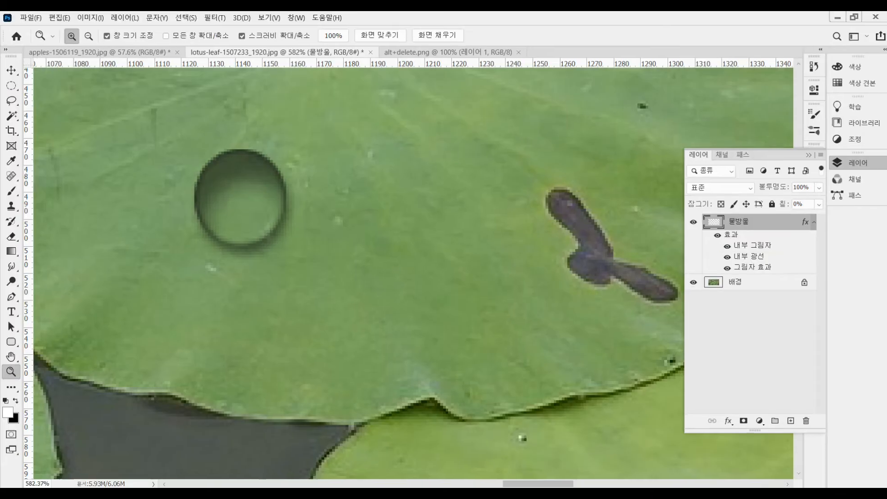
- Reduce the droplet's inner shadow opacity to 32% and its inner glow size to 1 px, applying the layer style
double_click(758, 245)
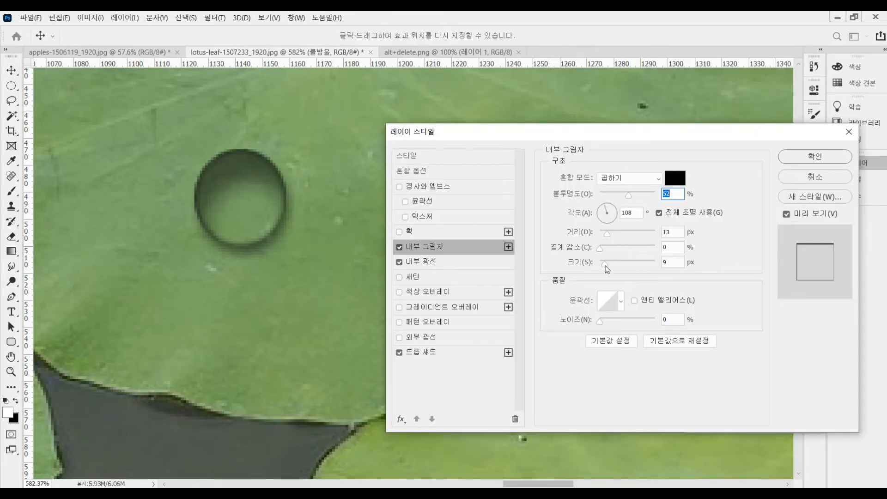
left_click_drag(629, 200, 618, 199)
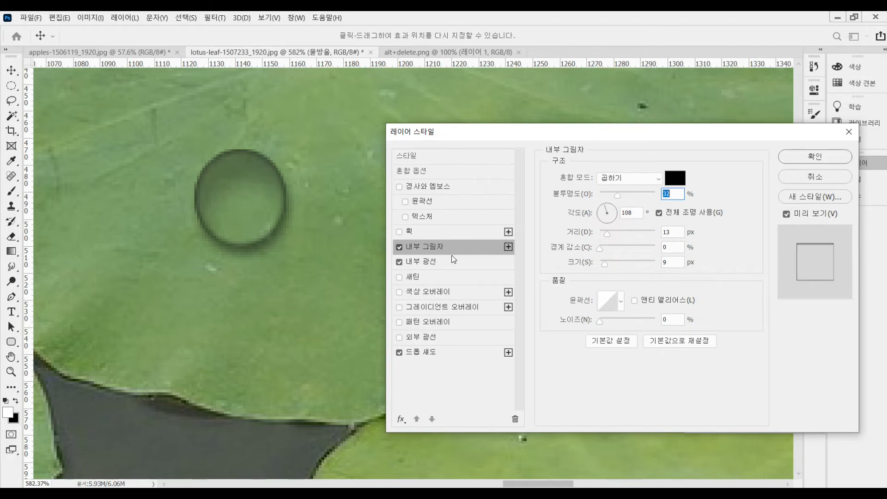
left_click(432, 263)
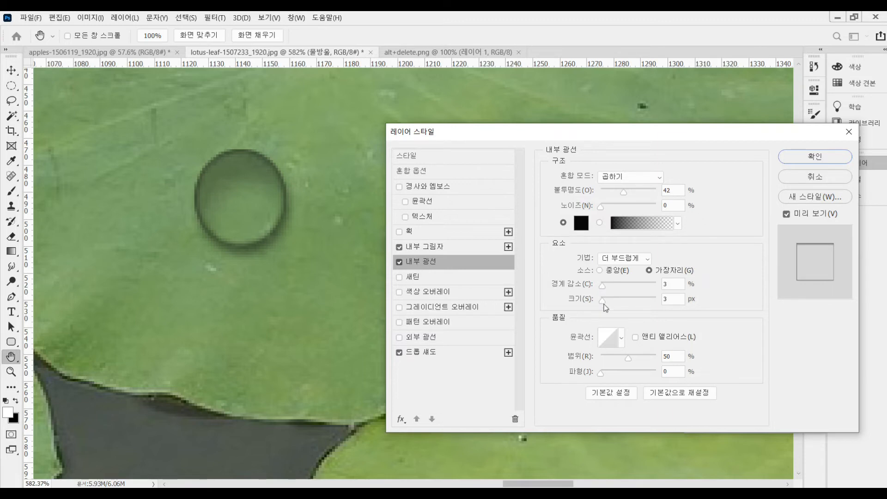
double_click(667, 301)
type("1")
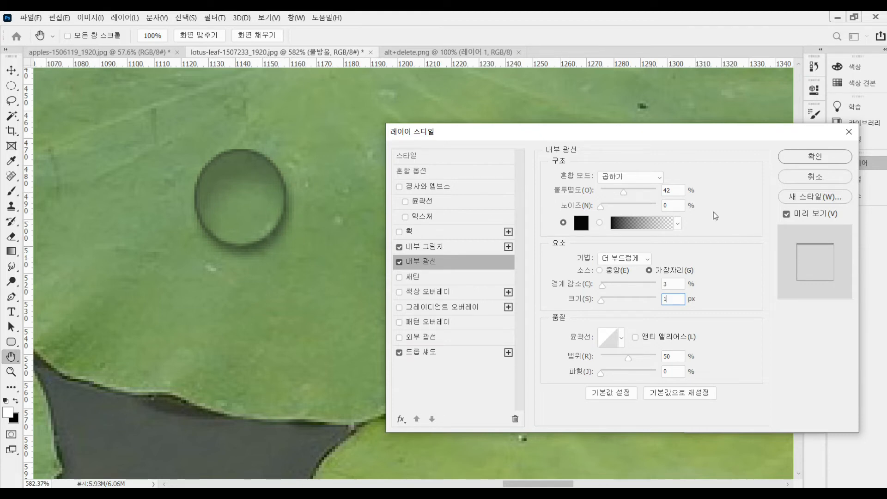
left_click(806, 159)
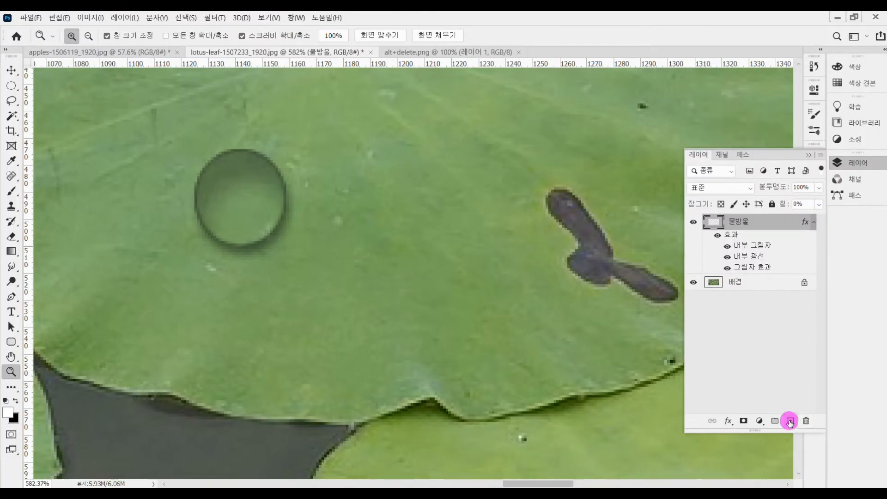
- Add a new layer above 물방울 and choose the 부드러운 원 압력 크기 brush for painting on it
left_click(790, 422)
key("m")
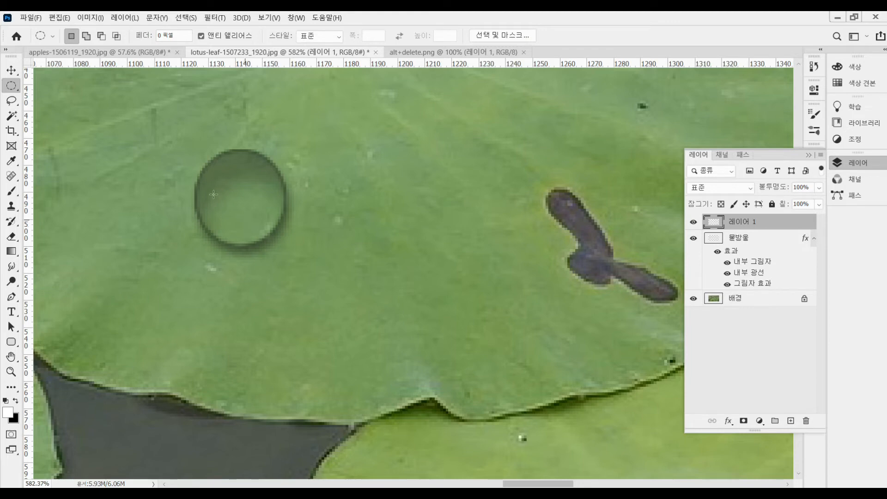
left_click(17, 193)
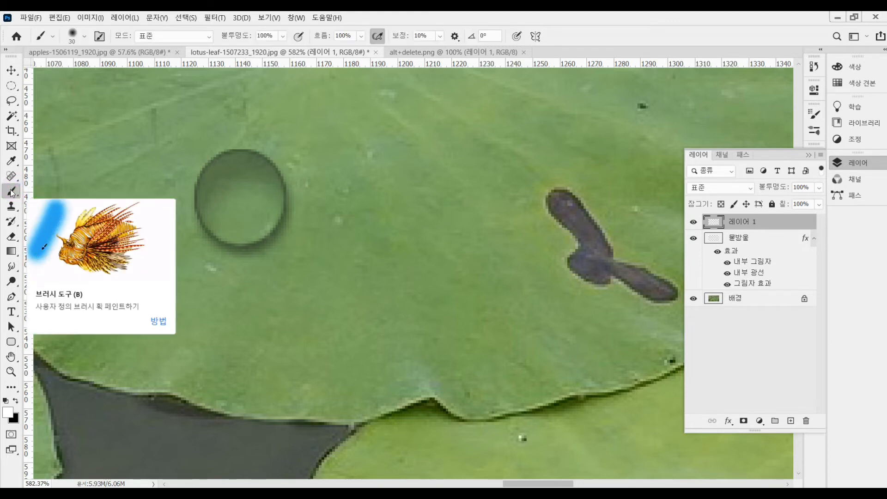
left_click(85, 36)
left_click(22, 149)
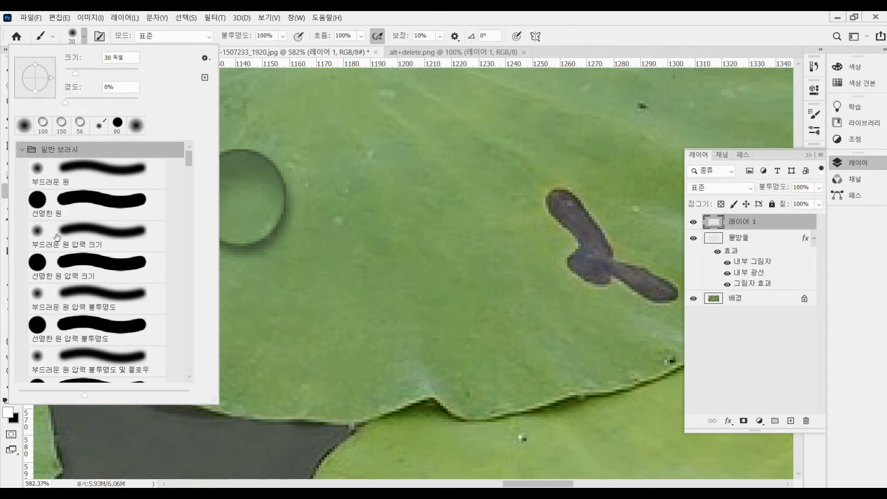
left_click(42, 236)
left_click(47, 236)
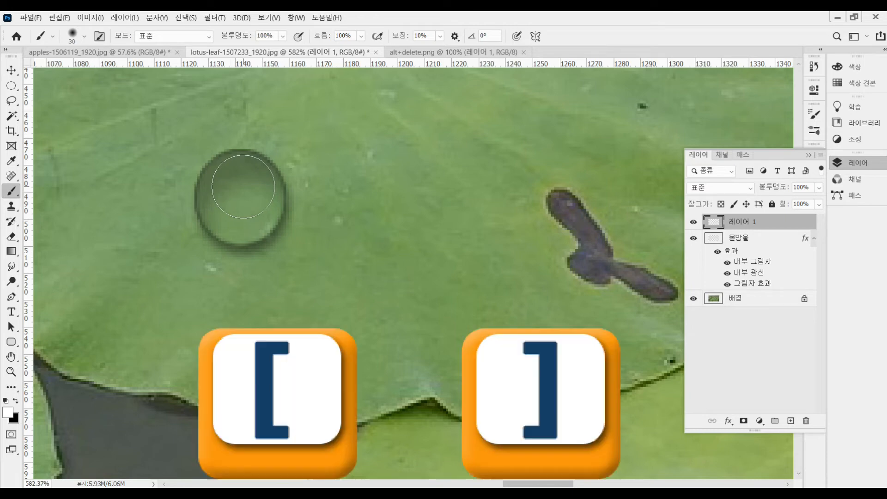
- Reduce the brush size to 10 px and paint a single white highlight dot in the droplet's upper-left area
key("bracketleft")
key("bracketleft")
key("bracketleft")
key("bracketleft")
left_click(229, 173)
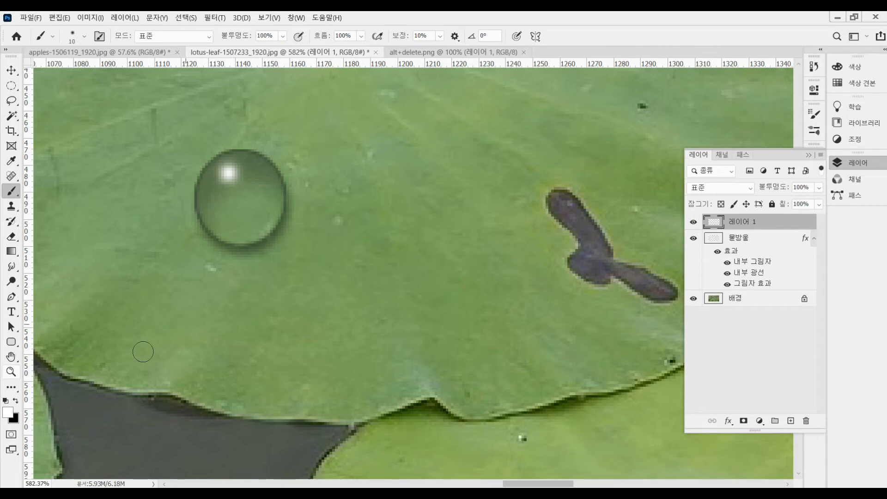
- Rename the highlight layer 빛 and link it with the 물방울 layer
double_click(12, 373)
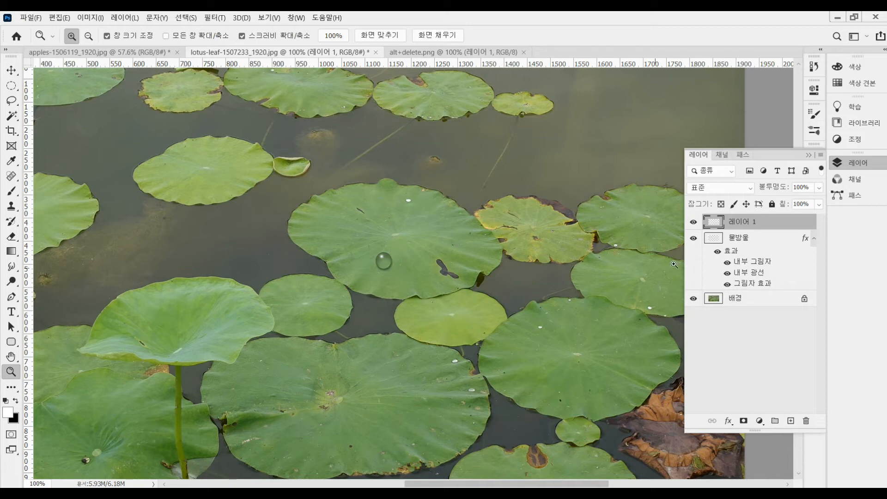
double_click(742, 224)
type("ㅂ")
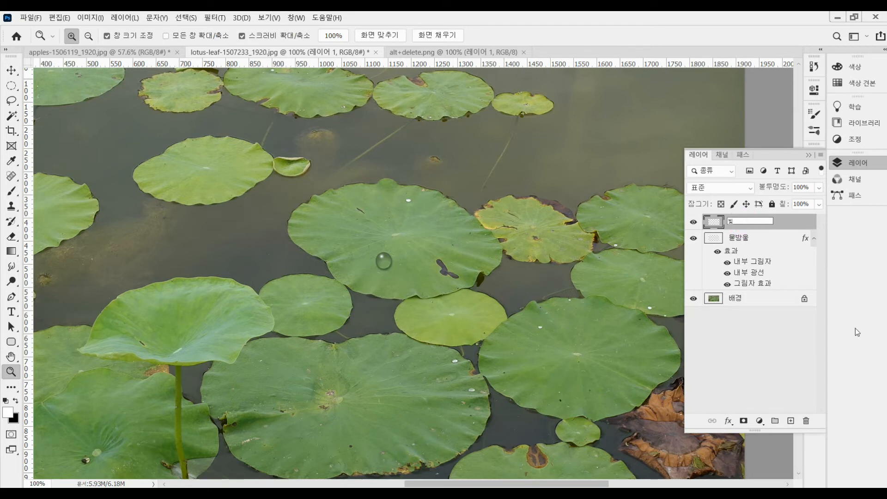
key("Return")
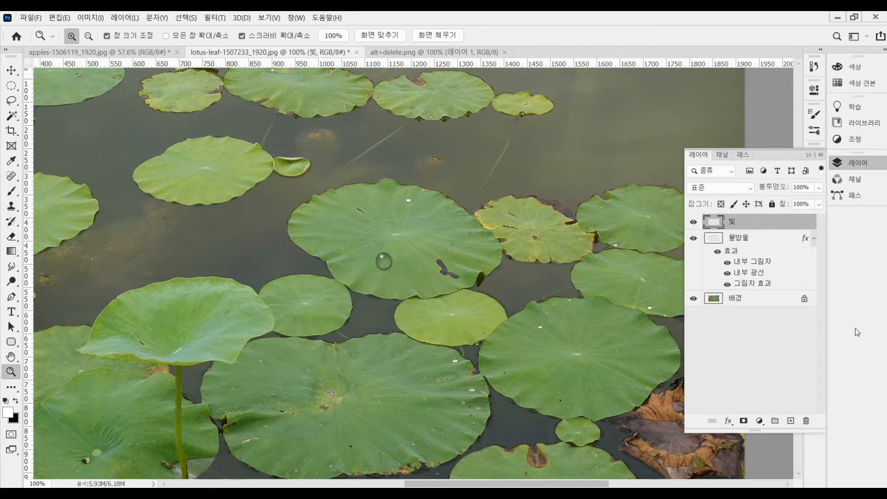
left_click(747, 238, "shift")
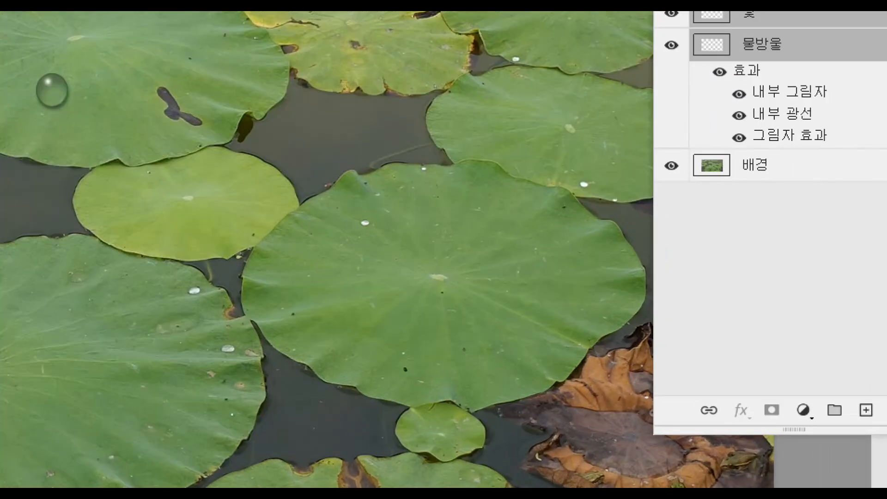
left_click(712, 421)
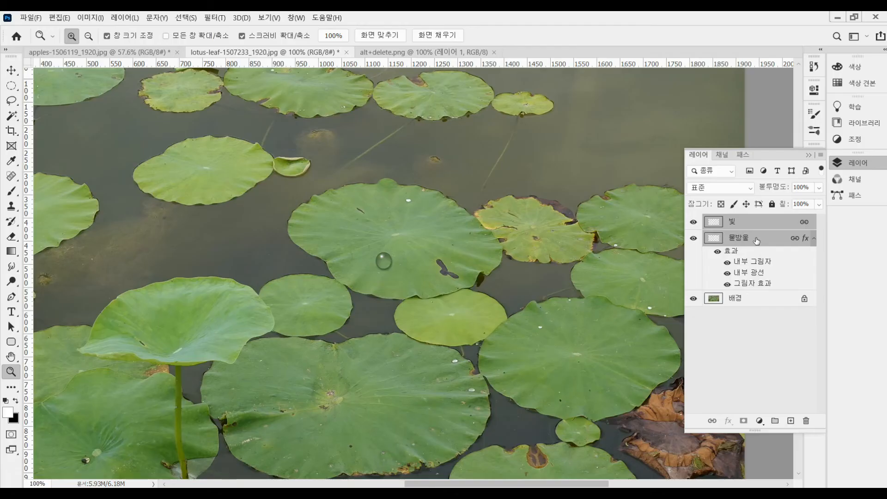
- Duplicate the linked droplet and highlight, placing the copy slightly above and to the right of the original on the same leaf
left_click(756, 239, "ctrl")
key("v")
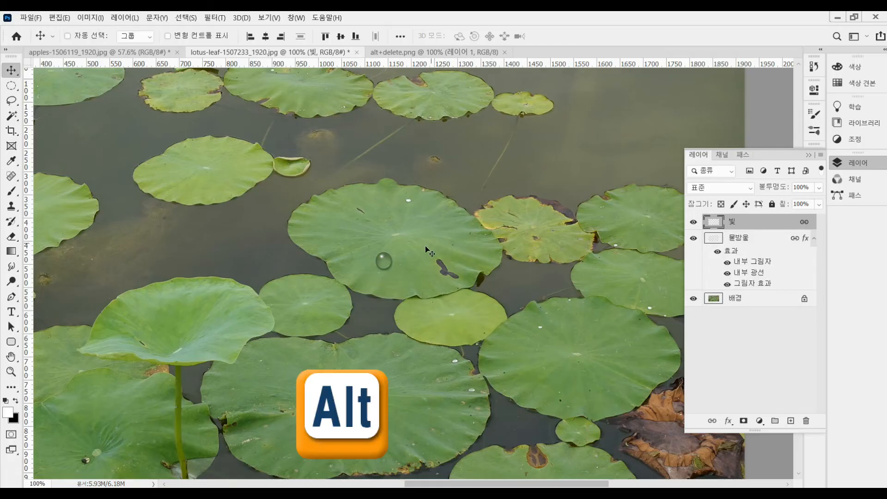
left_click_drag(388, 271, 430, 254)
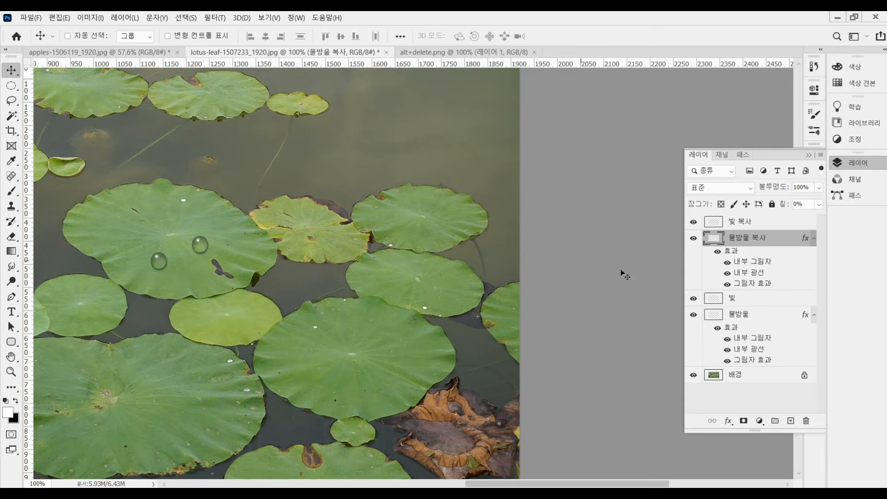
- Reshape the 물방울 복사 layer with the Liquify filter, using a size 30 Forward Warp brush to pull its edge out toward the upper right
left_click(749, 242)
left_click(214, 18)
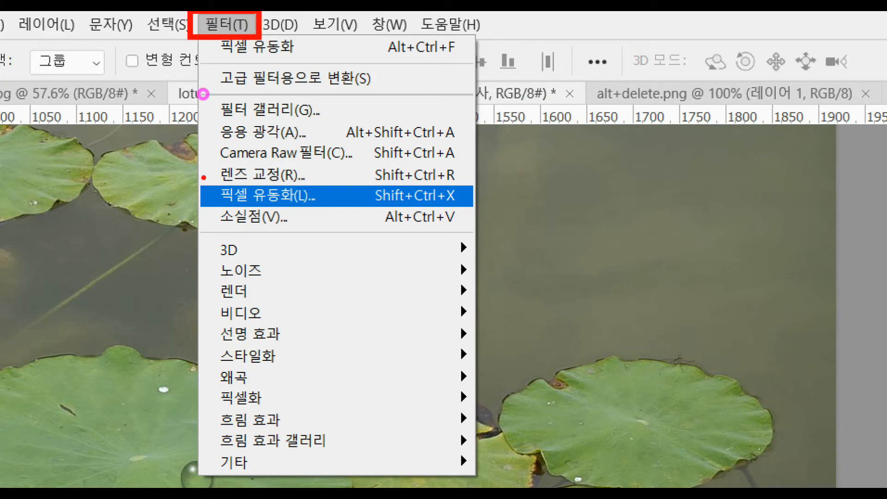
left_click(259, 195)
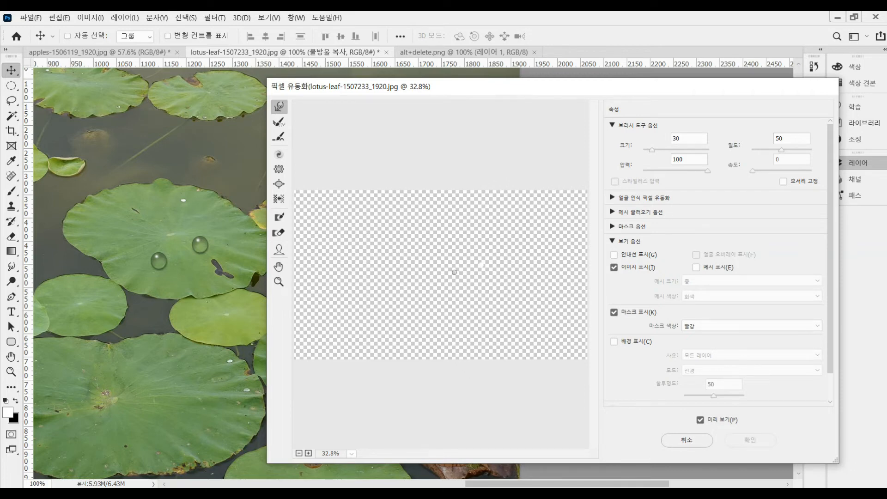
left_click(279, 281)
mouse_move(460, 251)
left_mouse_down()
mouse_move(497, 293)
mouse_move(509, 291)
left_mouse_up()
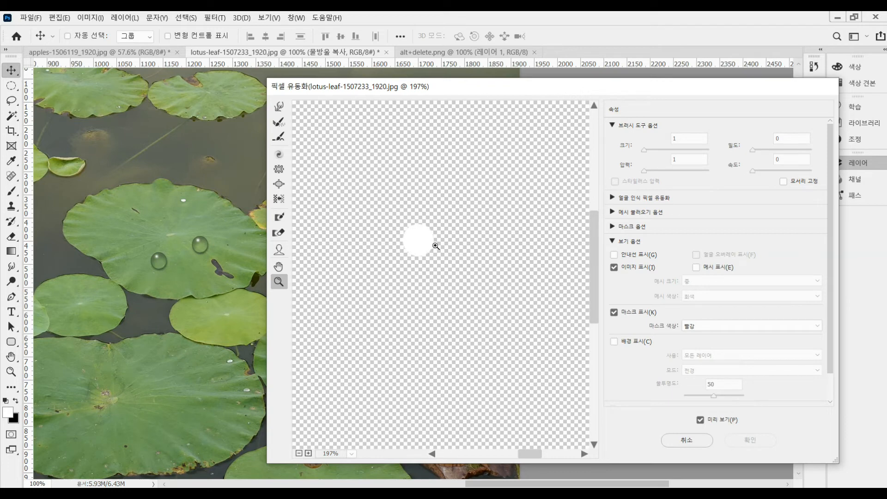
left_click(279, 107)
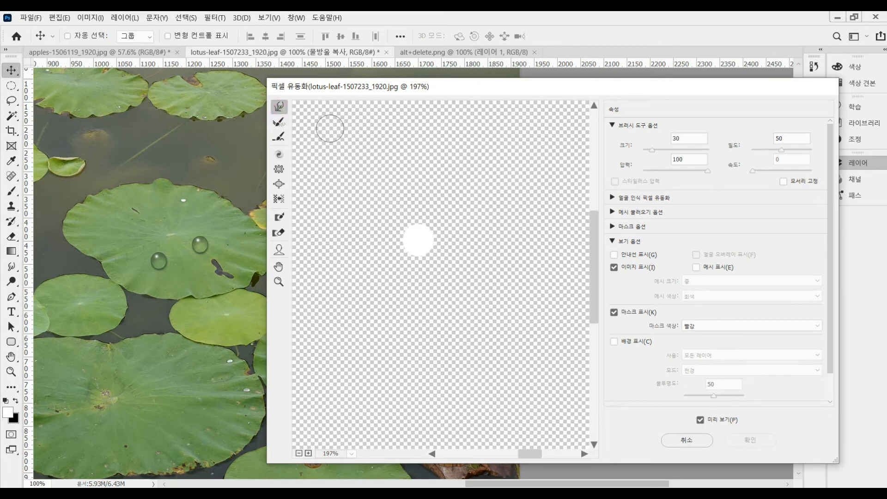
mouse_move(433, 218)
left_mouse_down()
mouse_move(433, 226)
mouse_move(440, 213)
mouse_move(446, 222)
mouse_move(422, 238)
mouse_move(427, 243)
mouse_move(446, 218)
mouse_move(415, 235)
mouse_move(461, 254)
left_mouse_up()
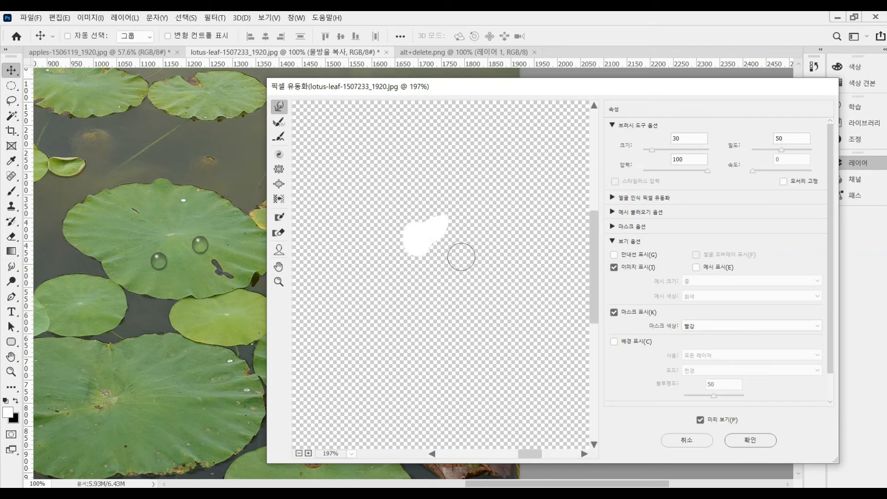
left_click(761, 439)
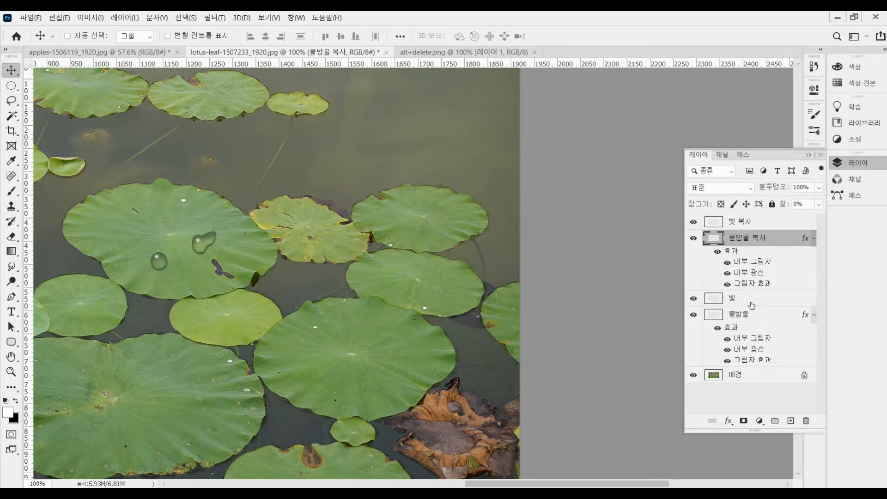
- Duplicate the original droplet with its highlight near the leaf's upper edge and scale the copy to about 73%
left_click(721, 300)
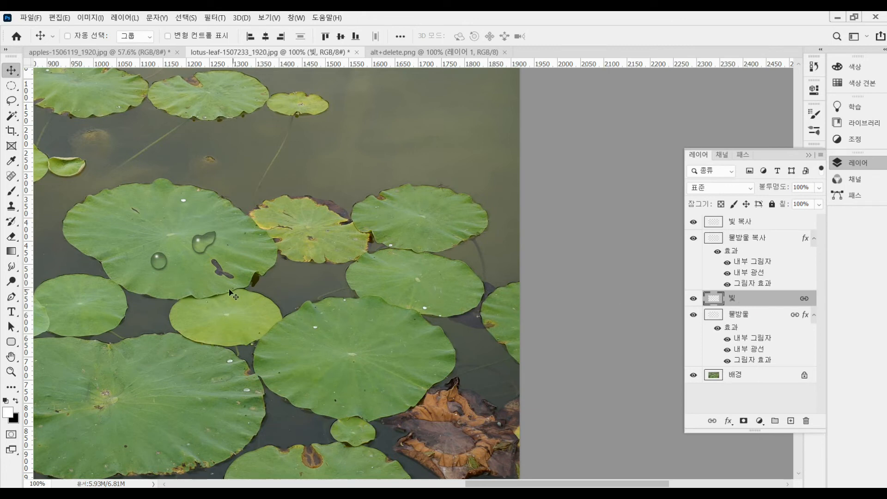
key("ctrl")
left_click_drag(155, 262, 185, 212)
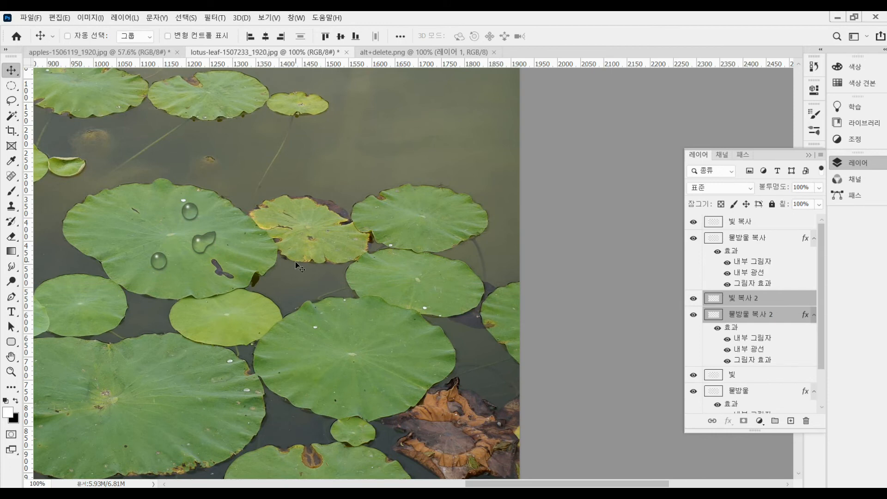
key("ctrl")
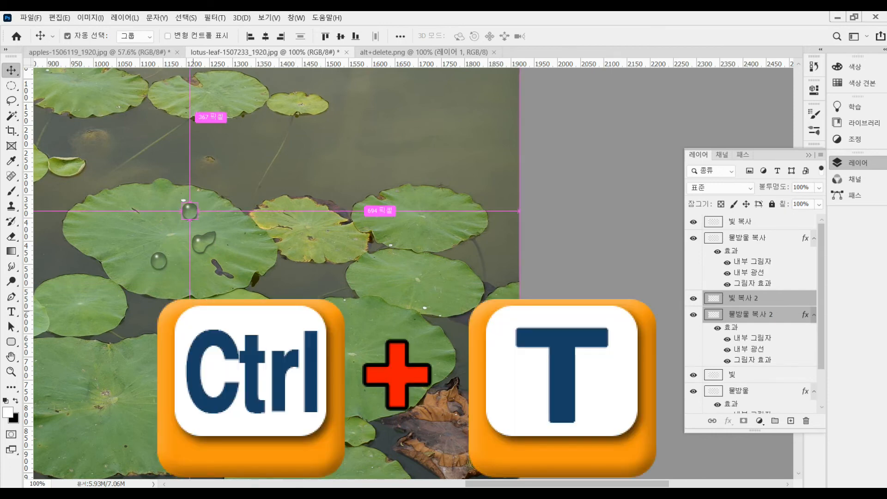
key("ctrl+t")
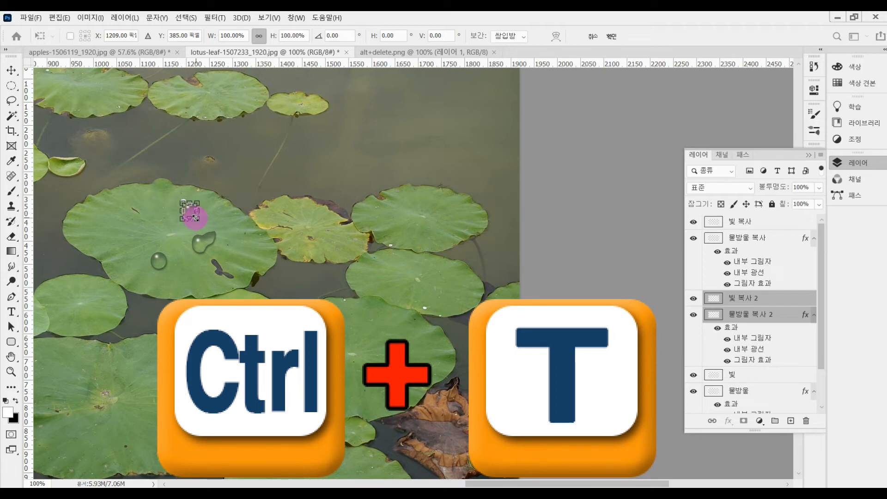
left_click_drag(199, 219, 194, 214)
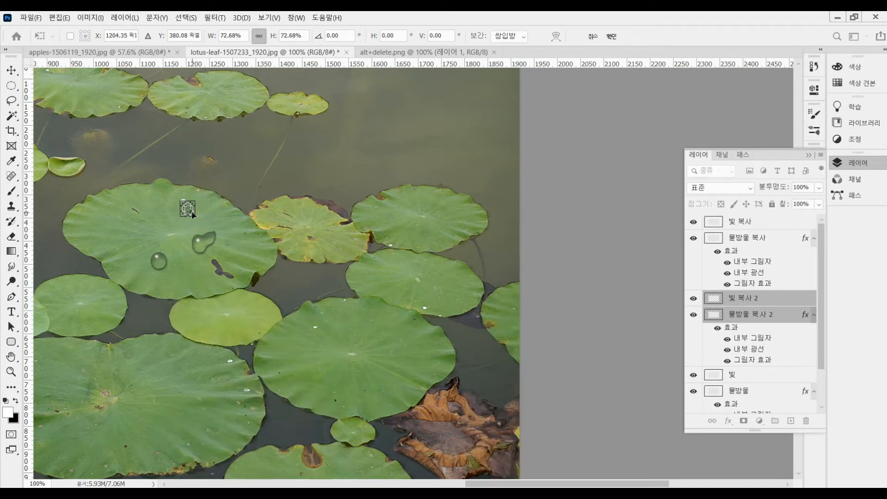
key("Return")
- Place two more copies of the original droplet with its highlight on the large leaf below
left_click(203, 266, "ctrl")
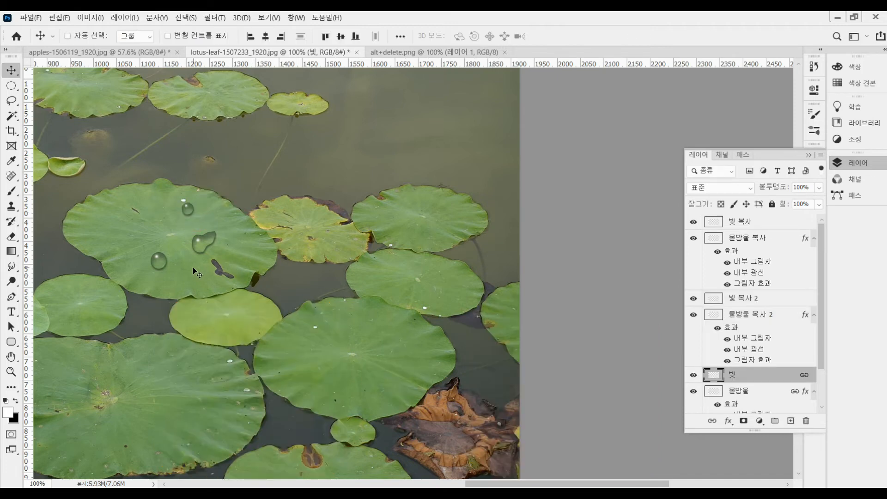
mouse_move(160, 265)
left_click_drag(178, 278, 314, 370)
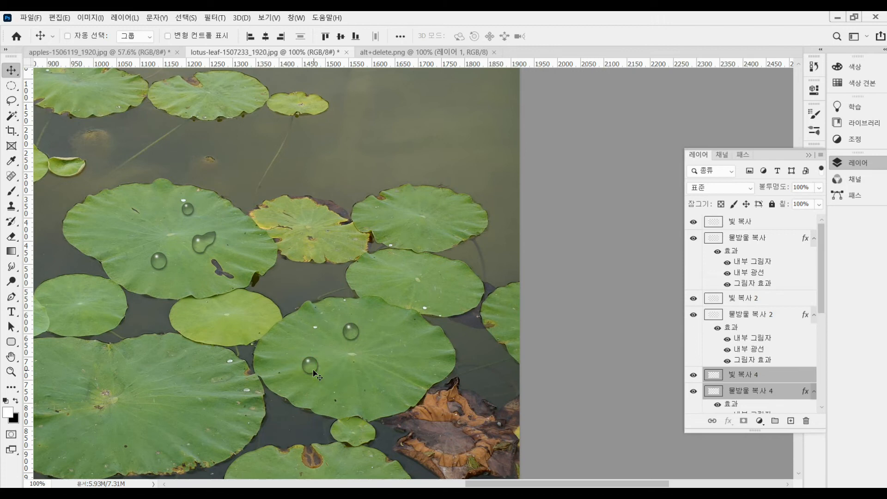
- Reshape the 물방울 복사 4 layer with the Liquify filter, using a size 30 Forward Warp brush to push its upper-right edge inward
left_click(215, 18)
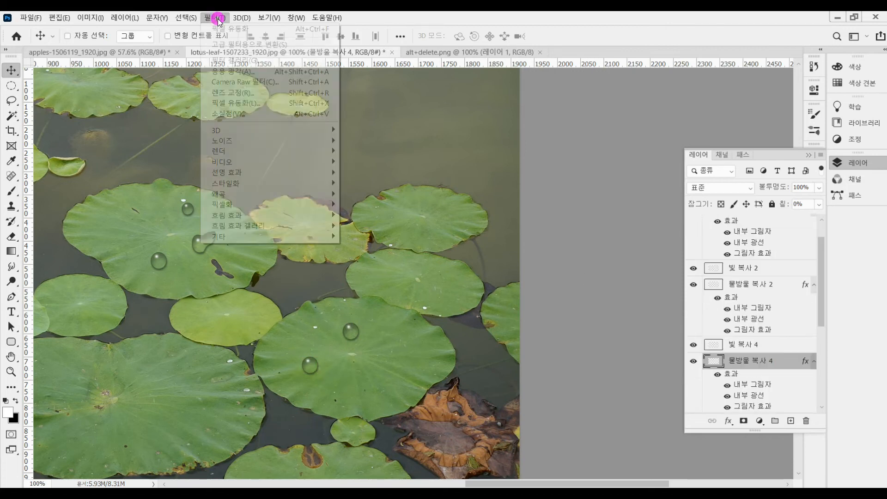
left_click(239, 106)
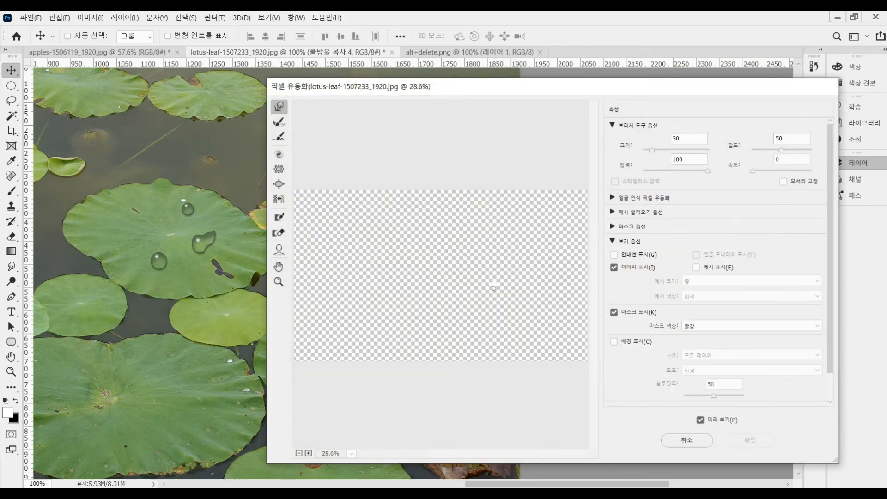
left_click(279, 282)
left_click_drag(467, 261, 518, 304)
left_click_drag(412, 246, 487, 319)
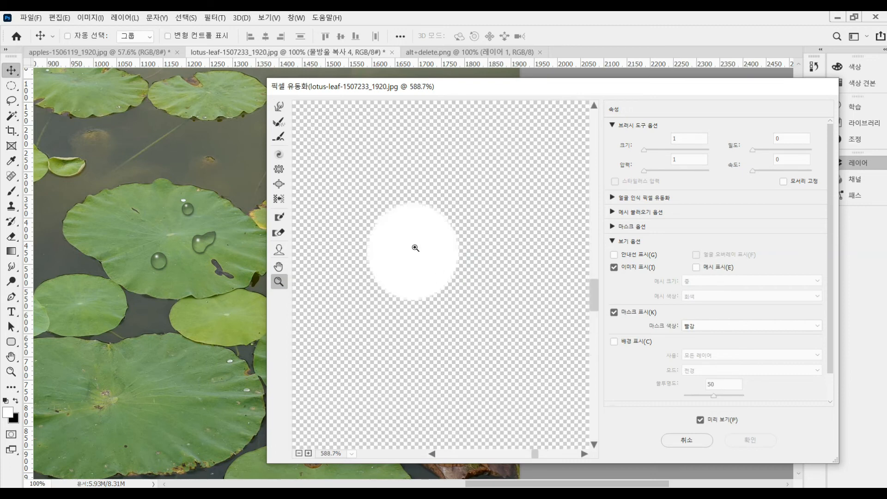
left_click(282, 108)
left_click_drag(455, 217, 412, 258)
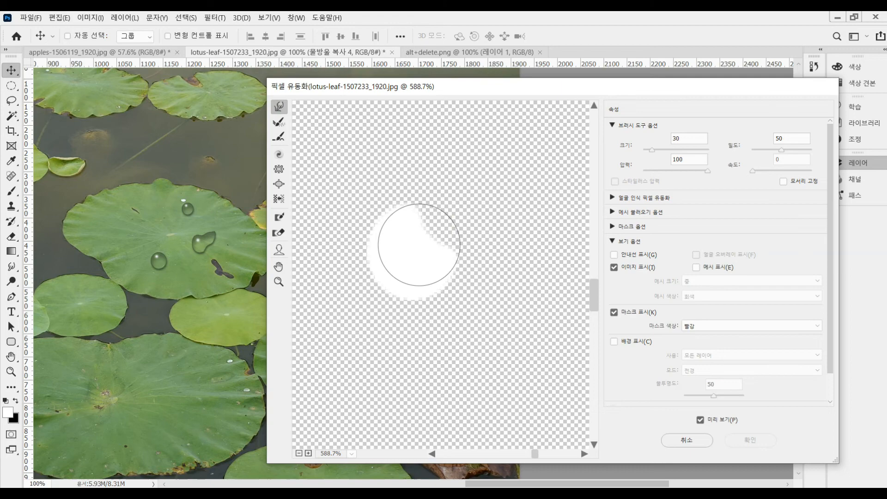
left_click_drag(455, 234, 419, 262)
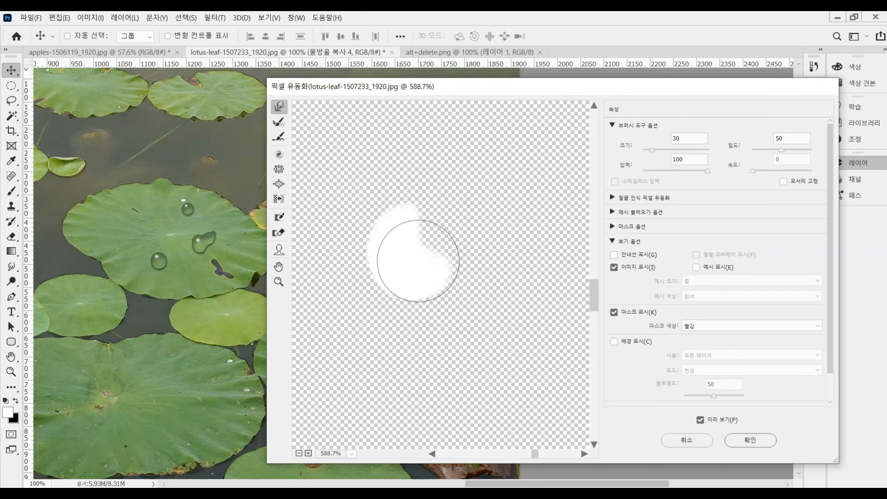
left_click(756, 443)
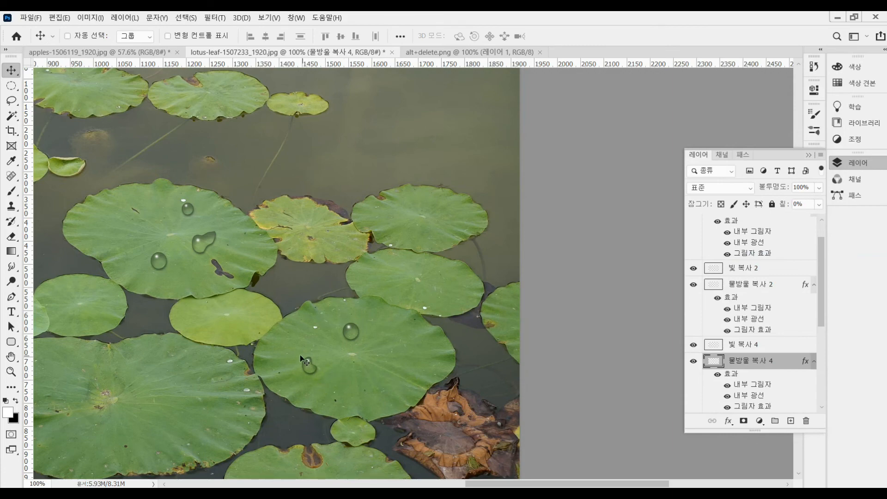
left_click(11, 371)
left_click(159, 302)
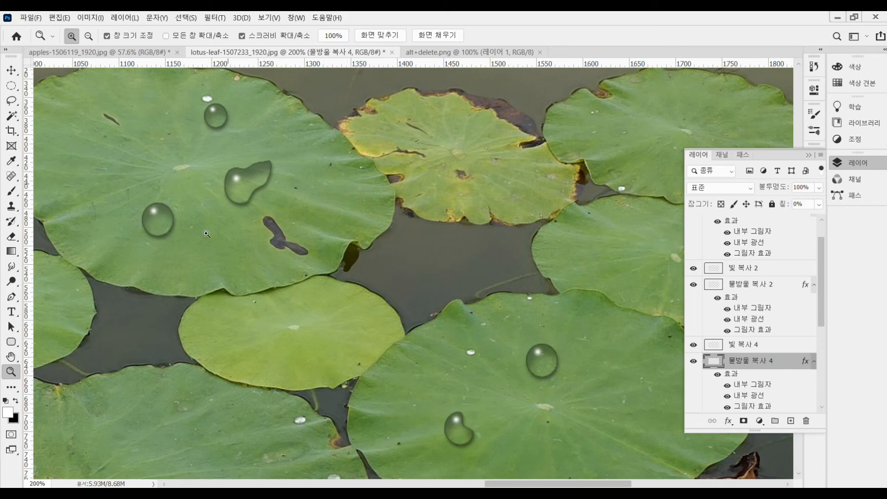
- Float the lotus leaf and apples images in separate windows side by side
left_click(133, 53)
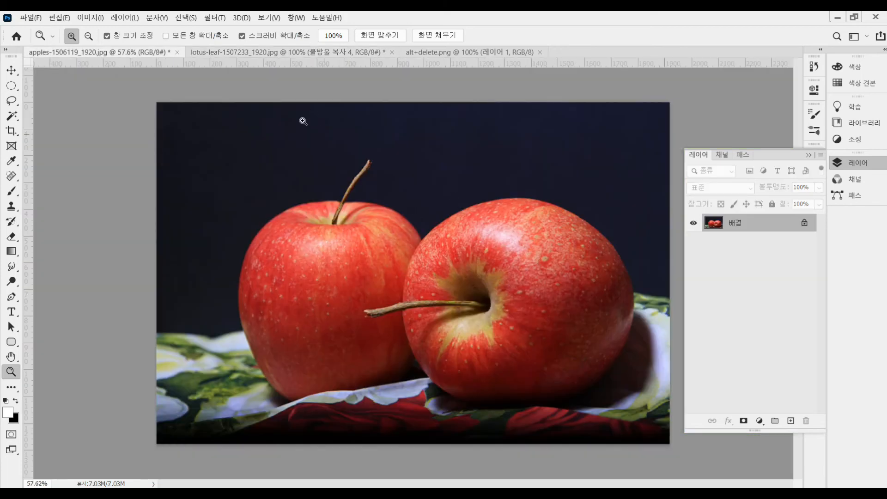
left_click(221, 52)
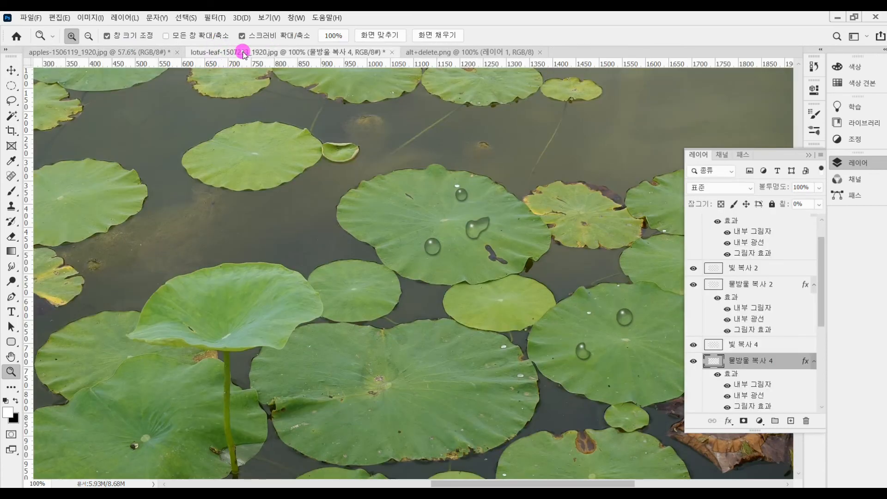
left_click_drag(245, 54, 366, 134)
left_click_drag(138, 53, 172, 156)
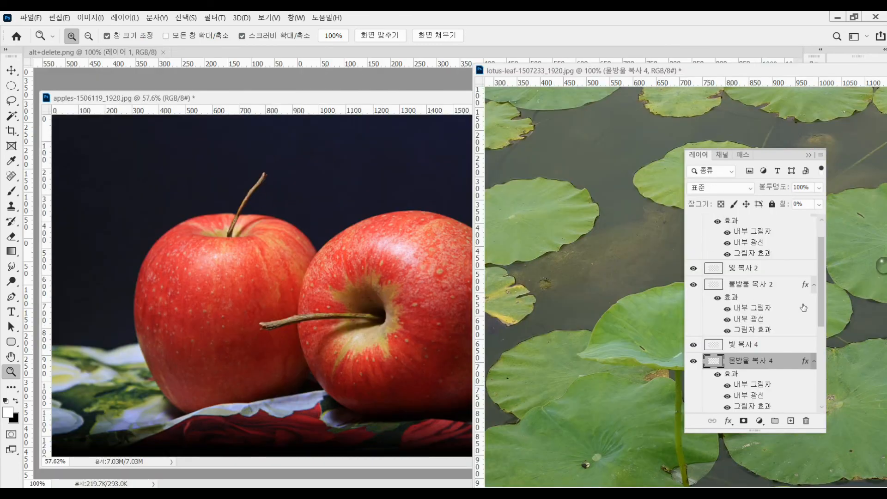
- Select all droplet and highlight layers in the lotus leaf image, from 빛 복사 down to 물방울, leaving out the background
mouse_move(820, 290)
left_mouse_down()
mouse_move(822, 372)
mouse_move(832, 277)
left_mouse_up()
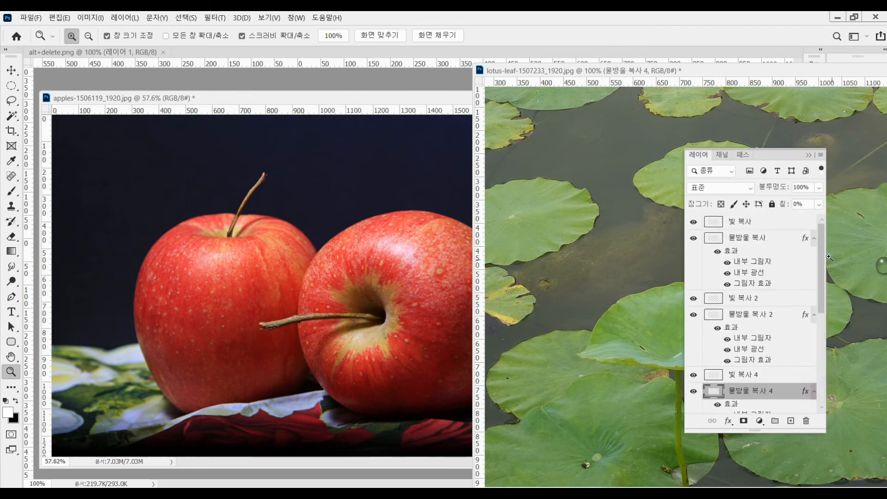
left_click(772, 222)
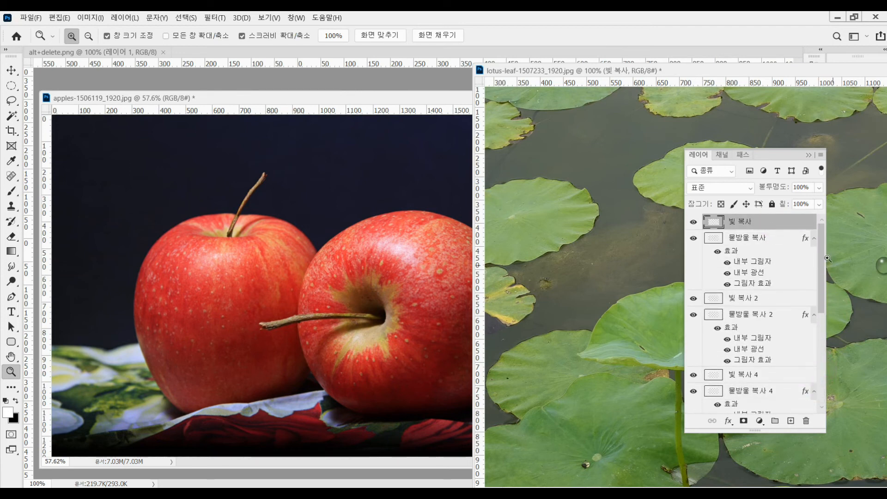
key("shift")
left_click_drag(822, 257, 824, 365)
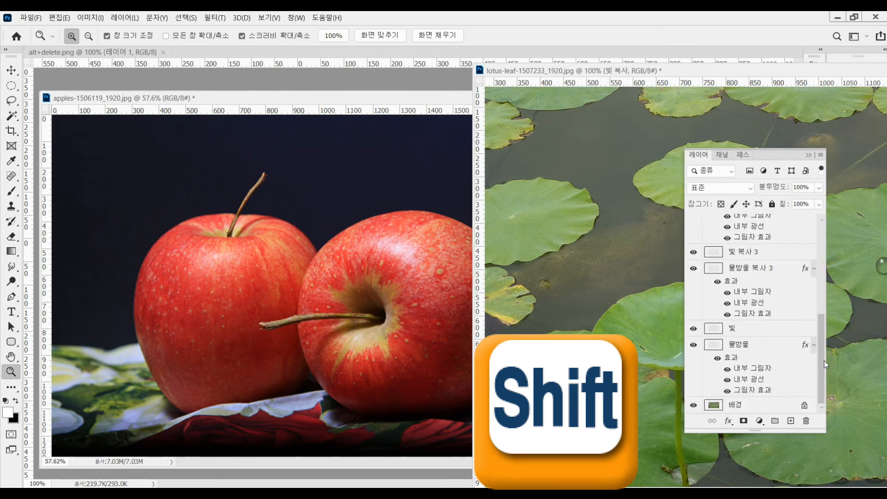
left_click(756, 346, "shift")
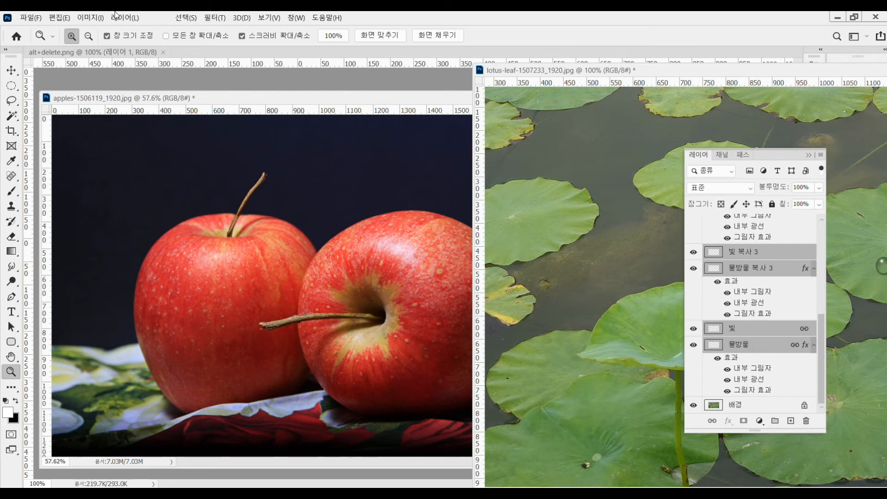
- Copy the selected droplet and highlight layers into the apples image with the Move tool, placing the droplets on the upper part of the left apple
left_click(12, 70)
left_click_drag(736, 328, 288, 337)
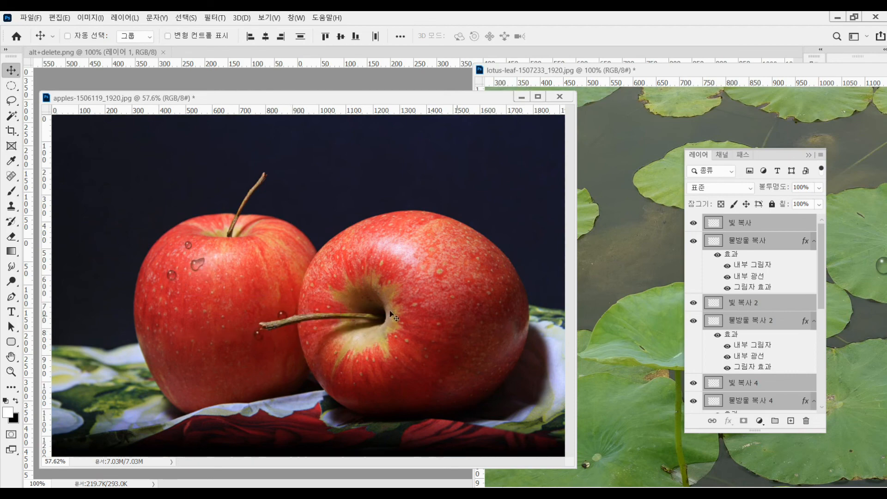
key("z")
left_click_drag(164, 258, 392, 364)
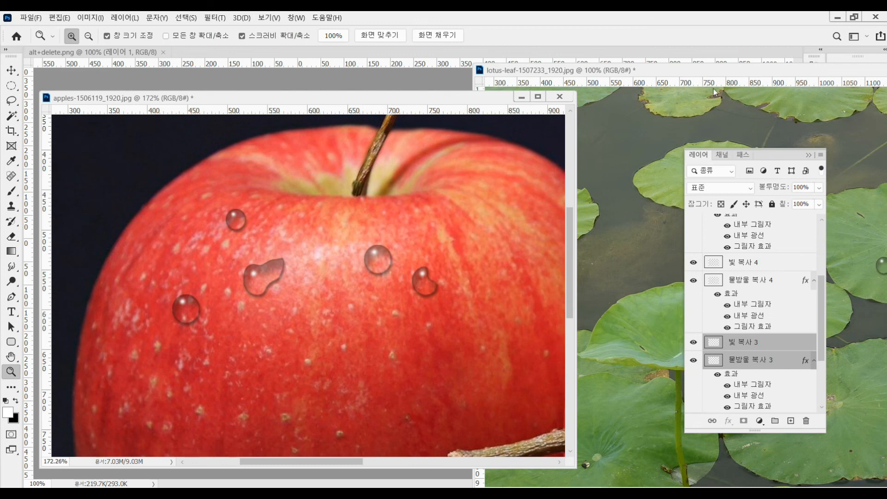
- Dock the floating image windows back as tabs and bring the apples image to the front
left_click(645, 89)
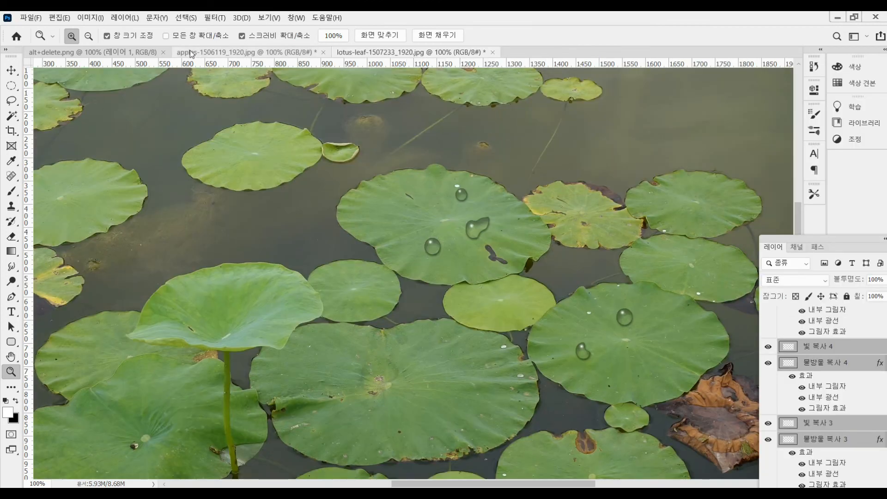
left_click(245, 52)
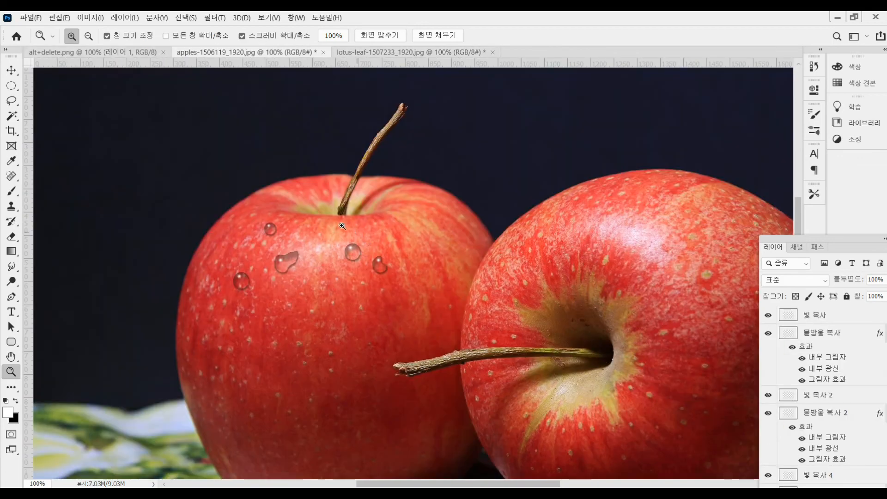